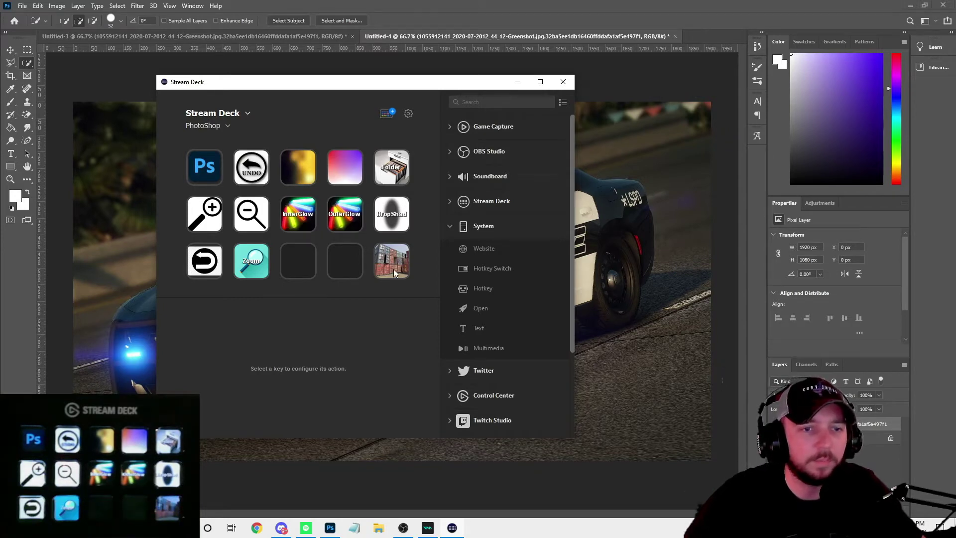
Inspect the hotkey assigned to the Stream Deck's container-picture key, and open Photoshop's Export As dialog, closing it without exporting.
click(402, 261)
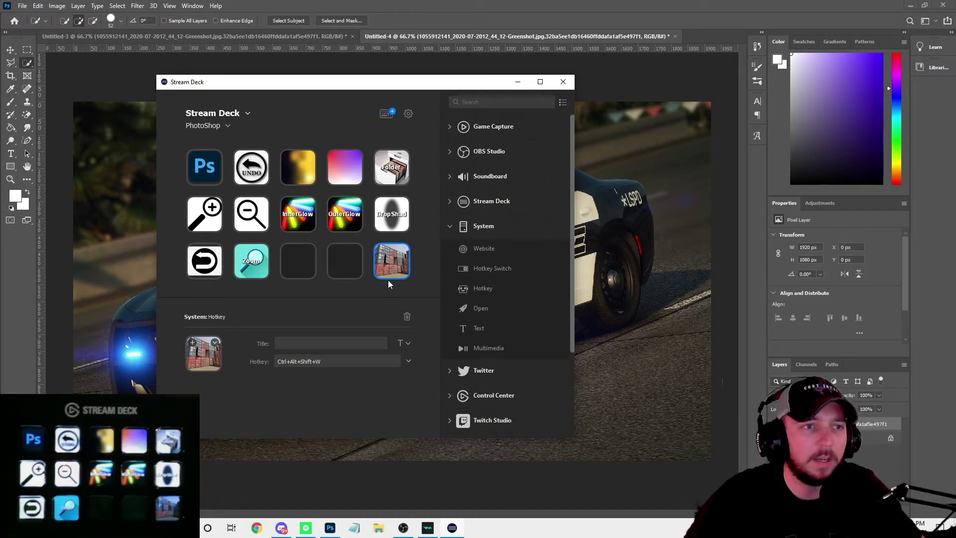
click(518, 82)
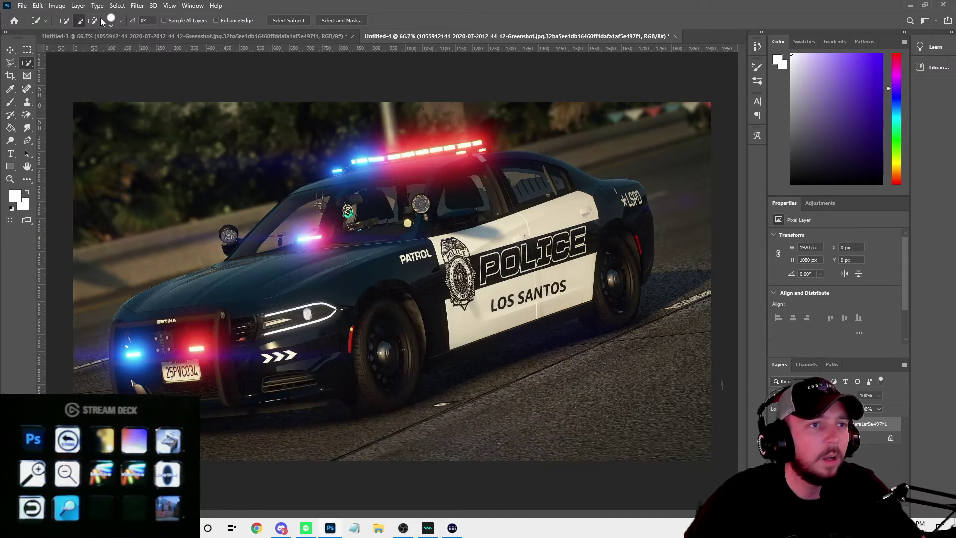
click(38, 6)
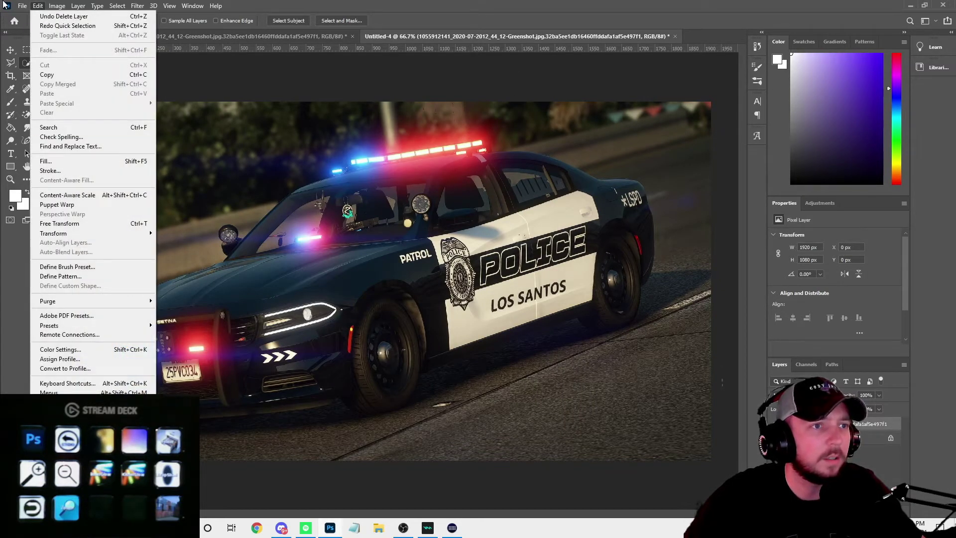
mouse_move(22, 6)
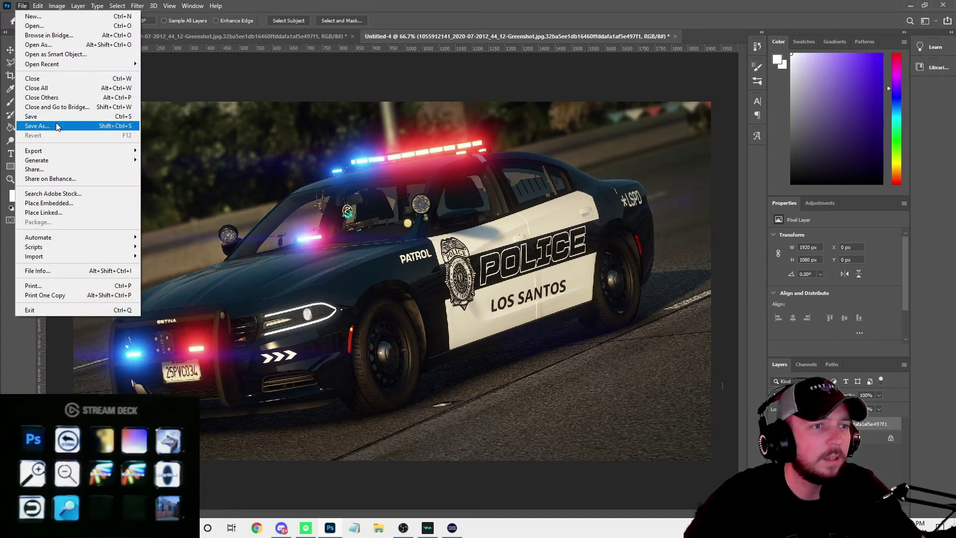
mouse_move(68, 154)
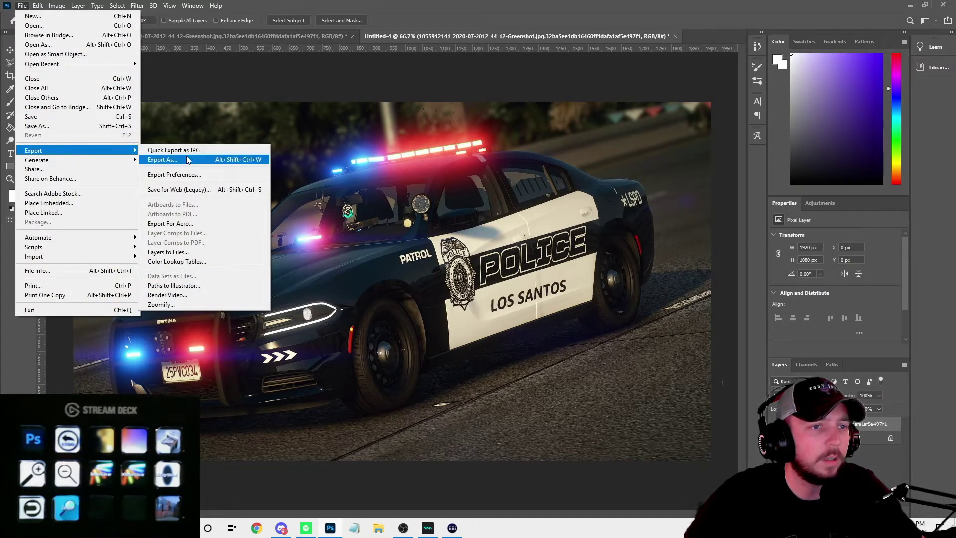
click(209, 89)
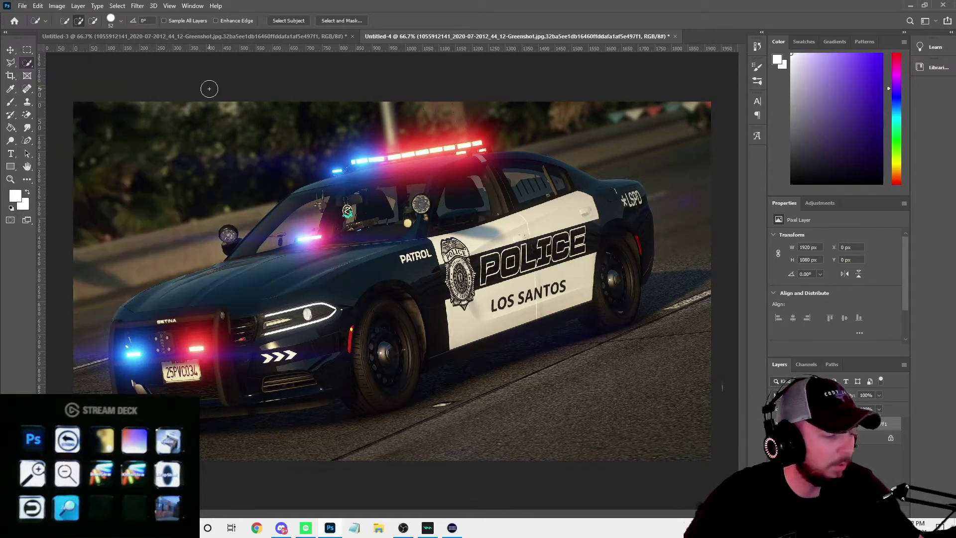
key(ctrl+alt+shift+w)
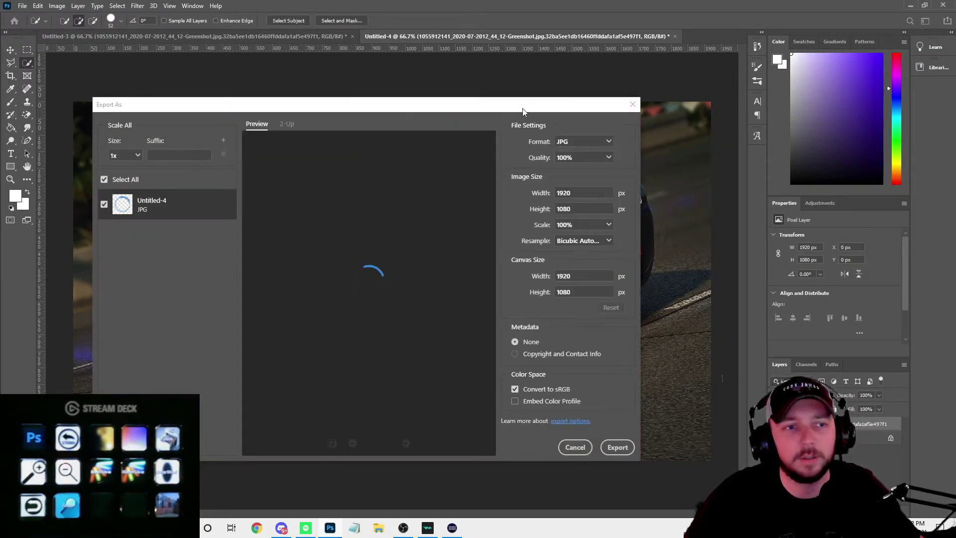
click(631, 104)
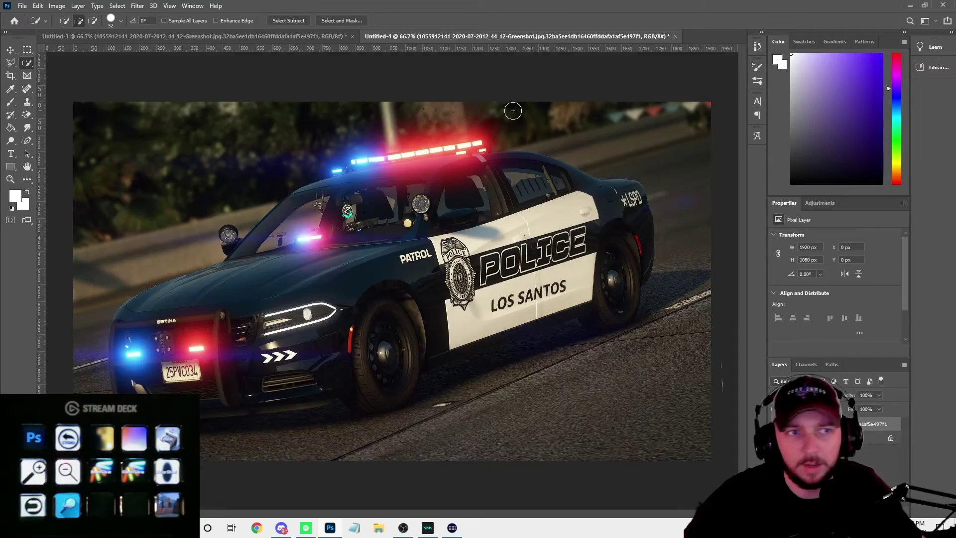
click(20, 6)
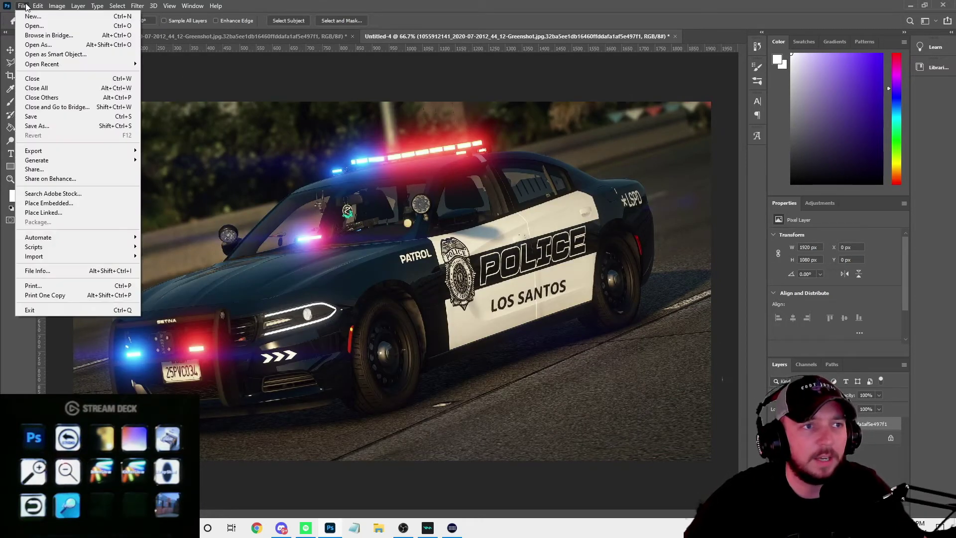
mouse_move(78, 6)
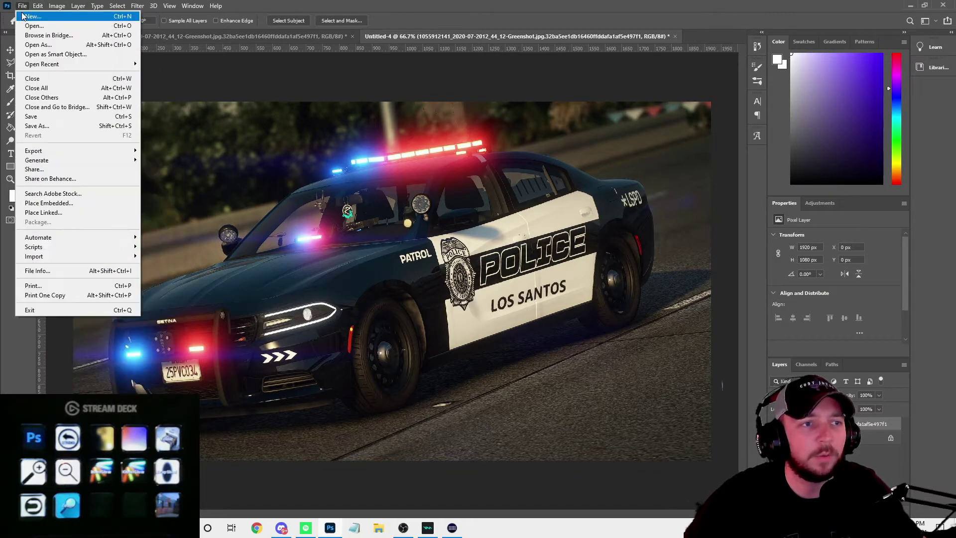
click(223, 85)
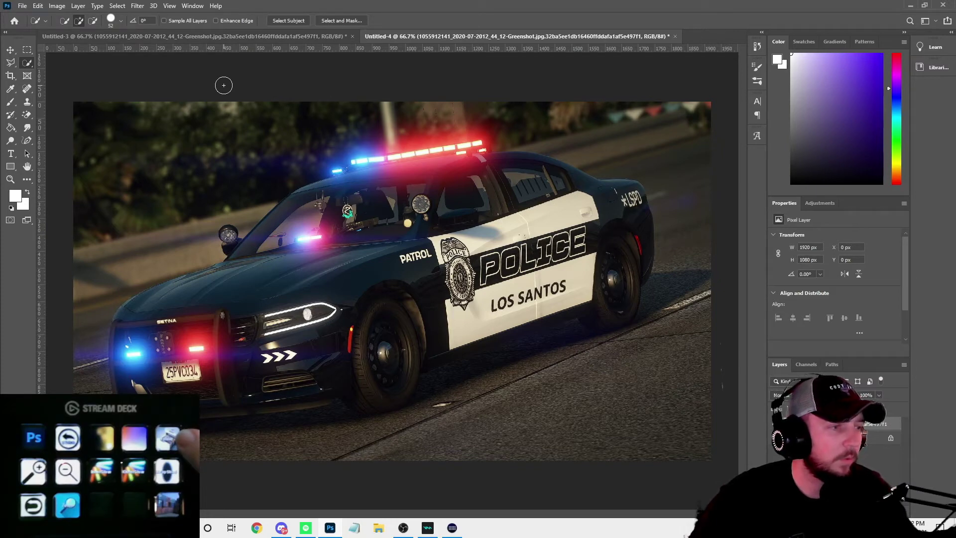
Switch to Stream Deck and examine which location the Folder key is set to open.
click(453, 528)
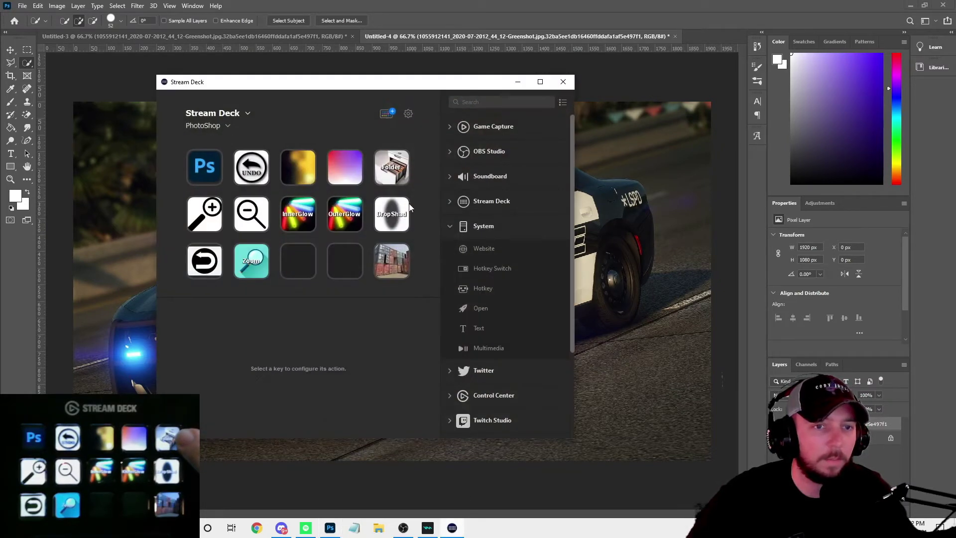
click(394, 171)
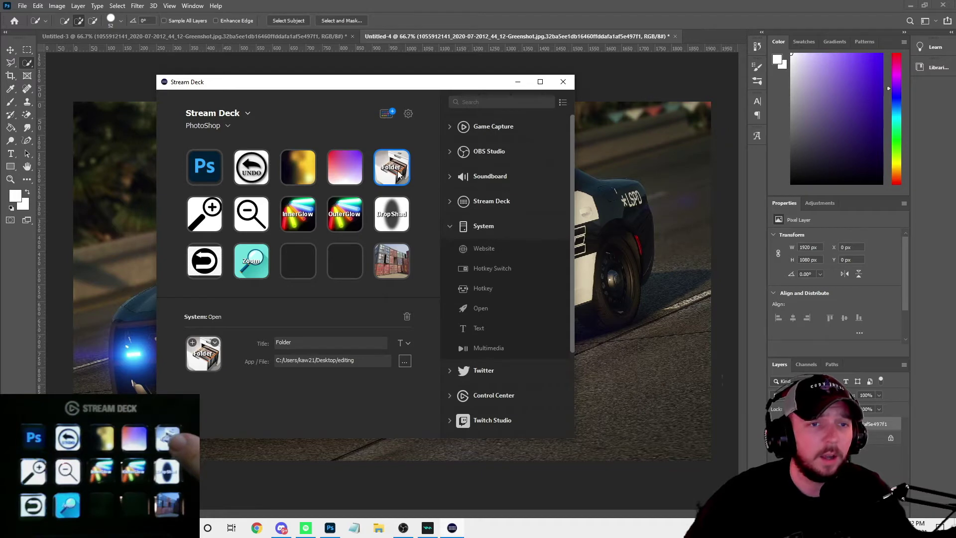
click(518, 81)
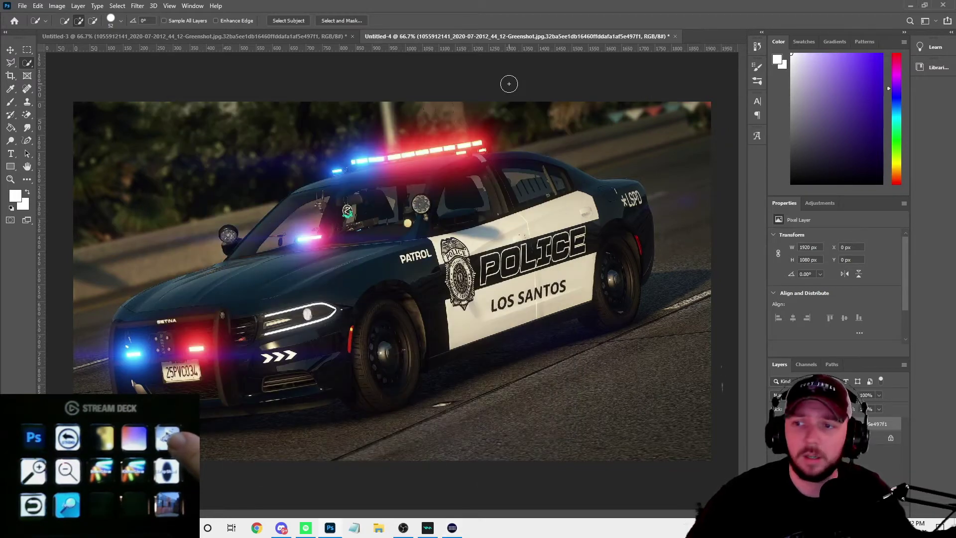
Open the Desktop editing folder and place the grand-theft-auto-v-1 logo in the police car image.
key(super+e)
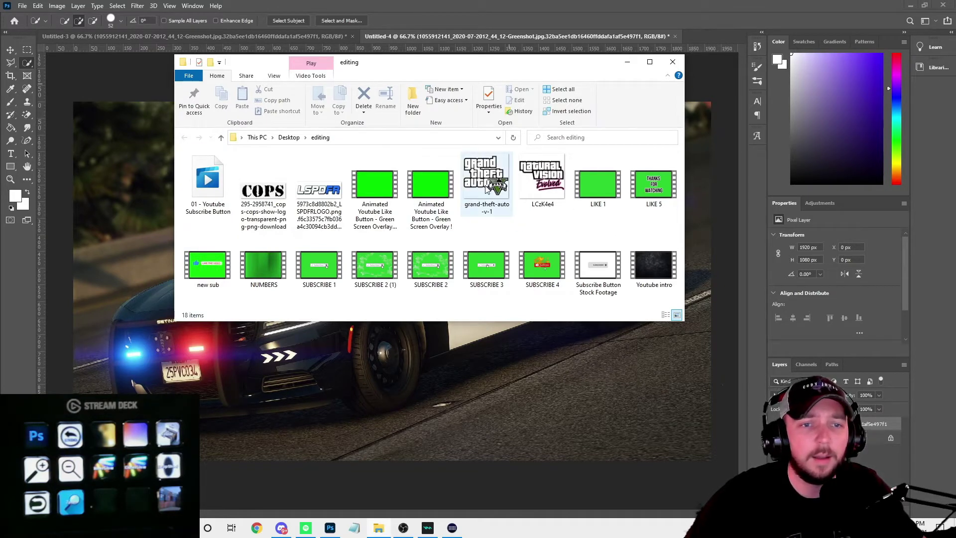
drag(479, 67, 713, 242)
drag(716, 348, 271, 251)
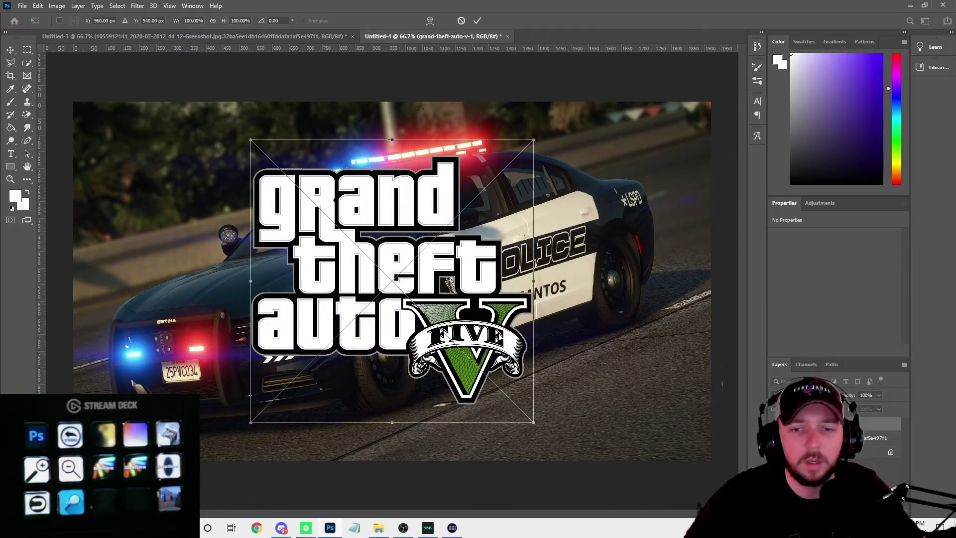
key(Return)
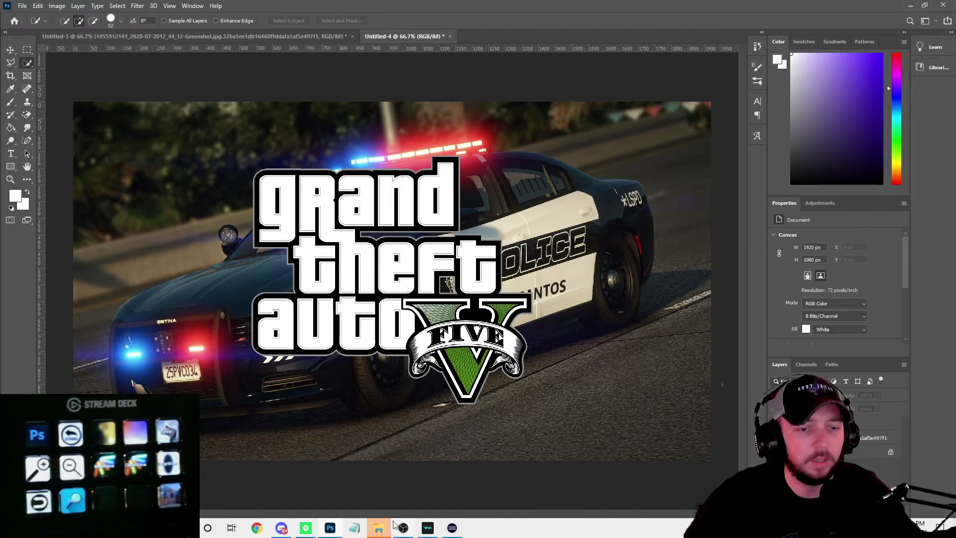
Place the Natural Vision Evolved logo, file LCzK4e4, from the editing folder into the police car image.
click(378, 527)
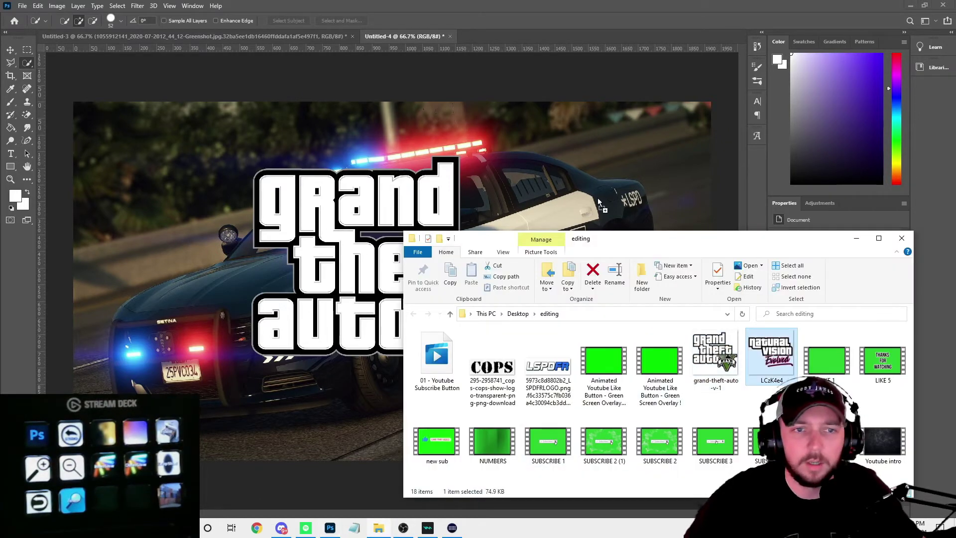
click(559, 172)
key(ctrl+v)
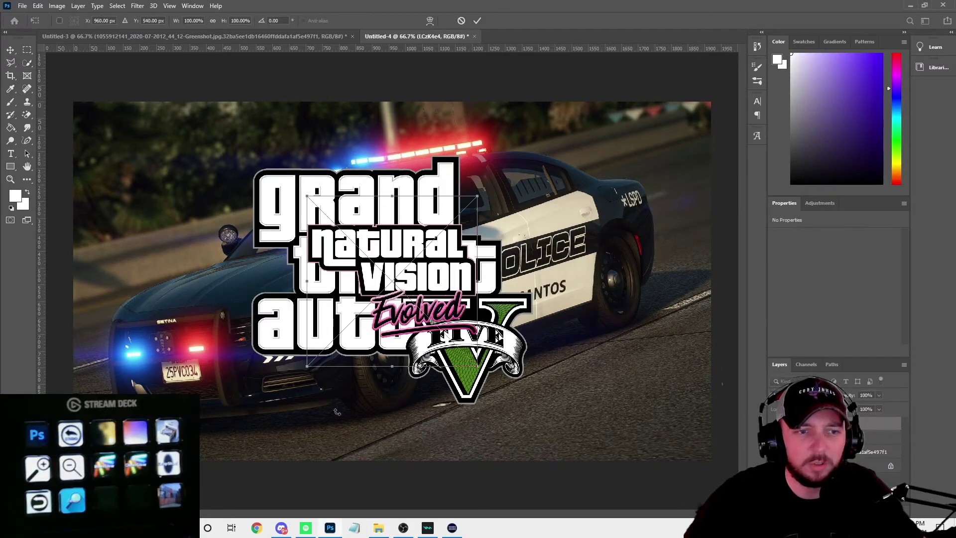
key(Return)
key(w)
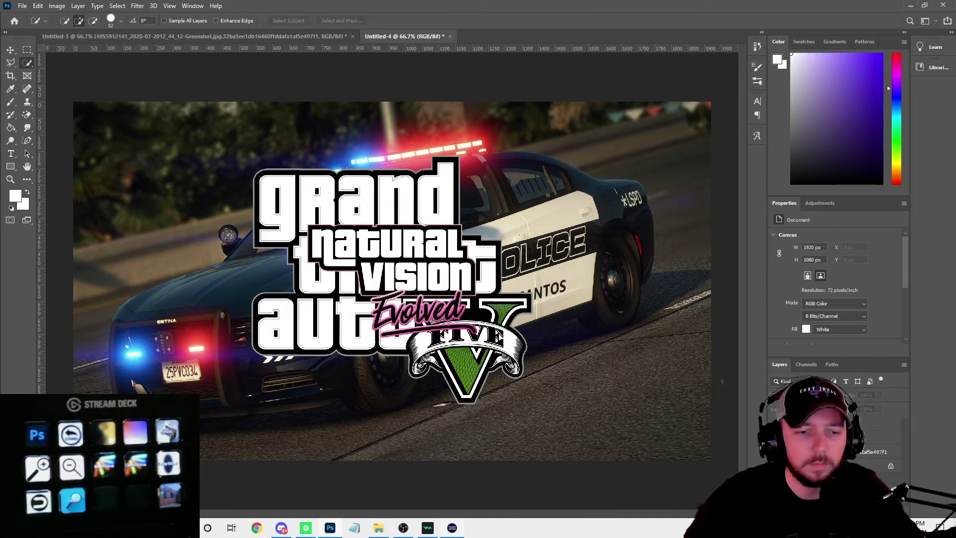
Place the LSPDFR logo from the editing folder into the police car image at its original size.
click(378, 528)
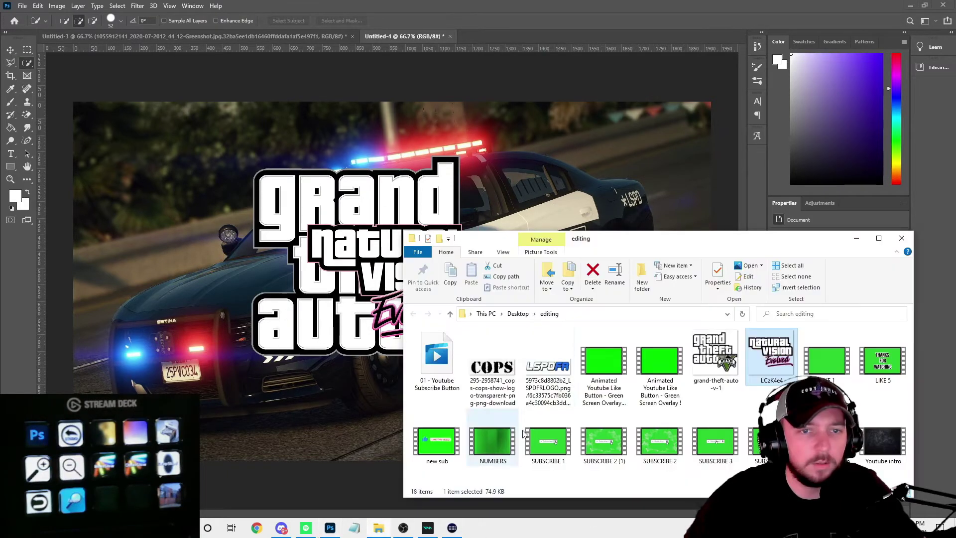
drag(551, 368, 202, 314)
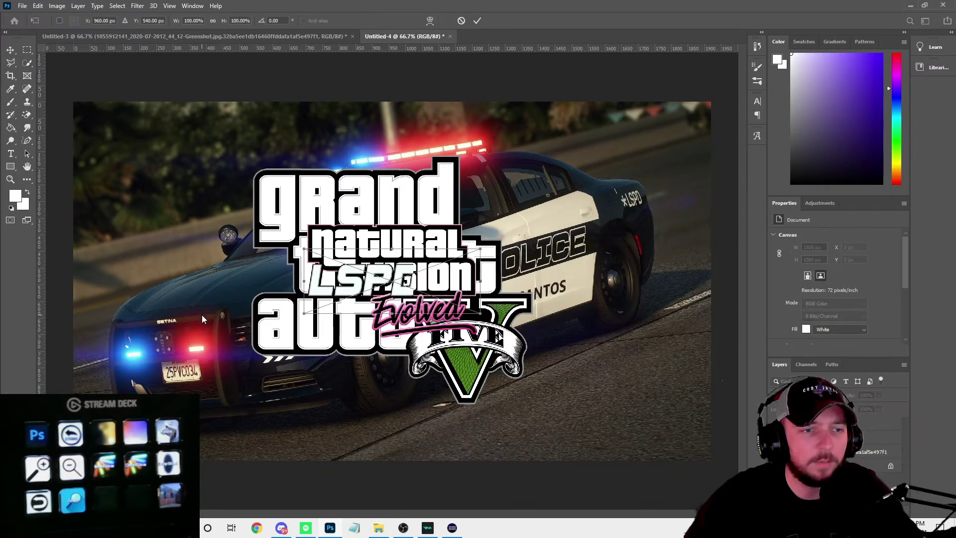
key(Return)
key(w)
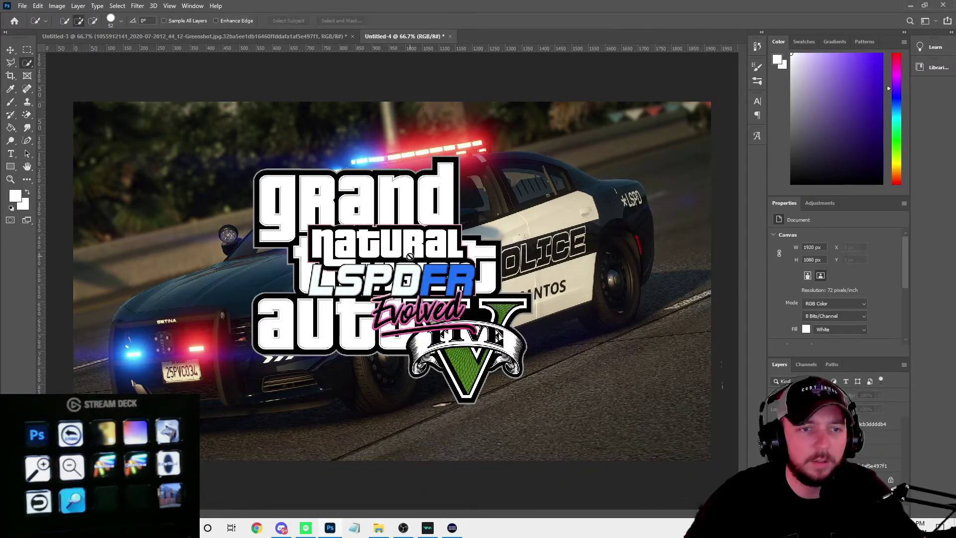
Move the LSPDFR logo to the lower-right part of the image and the Natural Vision Evolved logo to its upper-left corner.
click(408, 255)
click(463, 194)
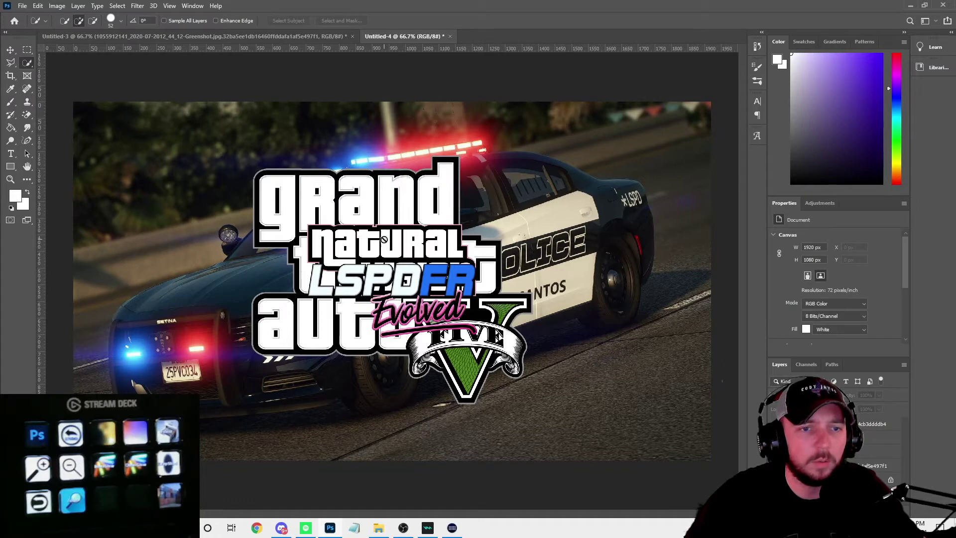
click(871, 424)
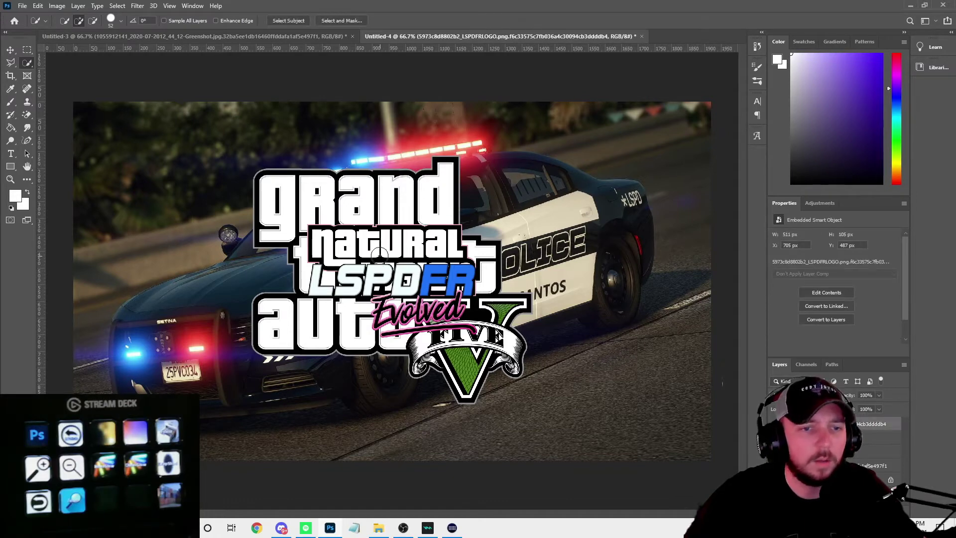
click(10, 49)
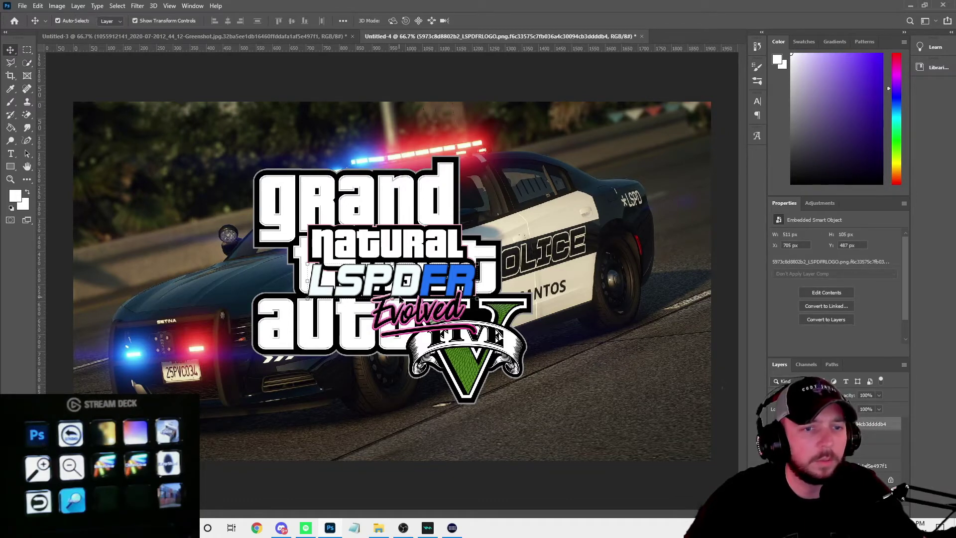
drag(406, 296, 587, 427)
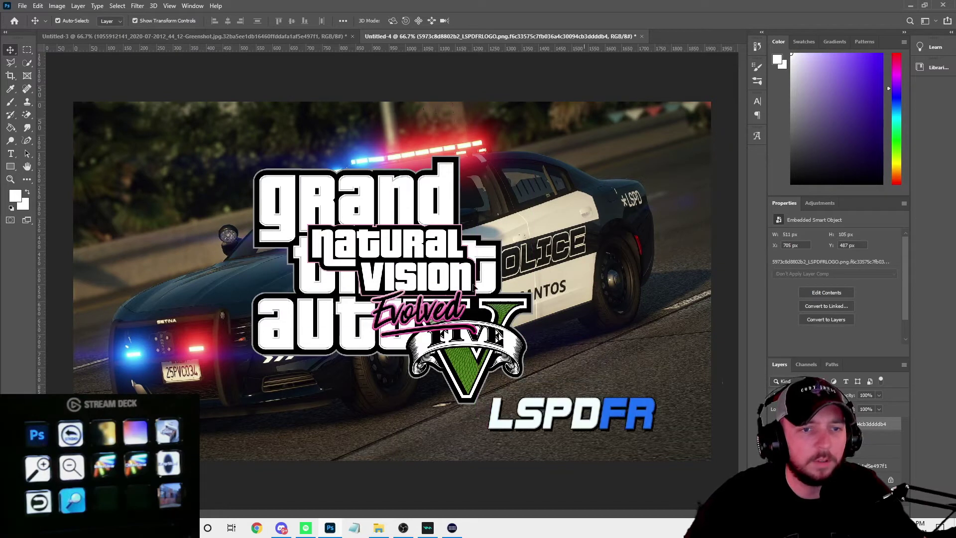
drag(415, 226, 190, 111)
Shrink the Grand Theft Auto V logo to about 51% width and 48% height and fit it into the image's upper-right corner.
drag(349, 241, 507, 193)
key(ctrl+t)
drag(414, 118, 401, 99)
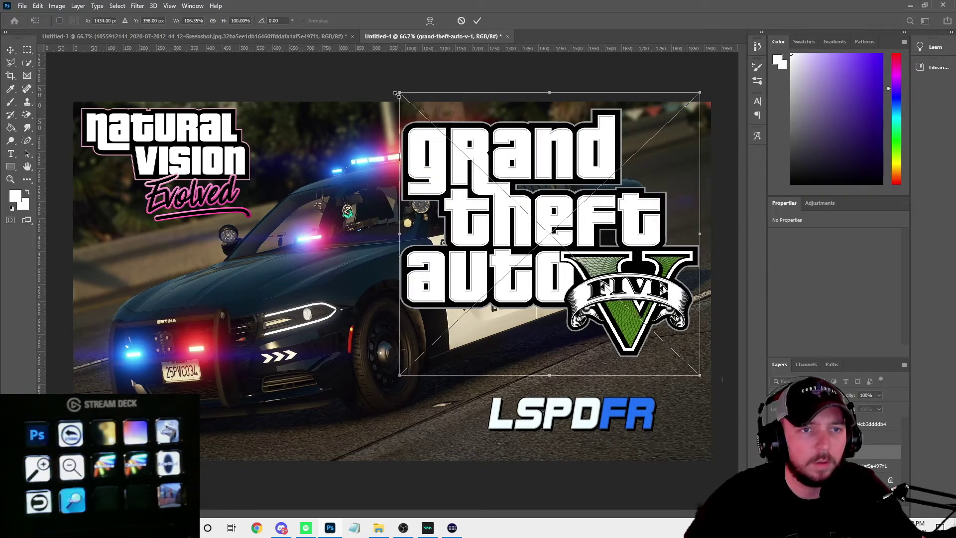
drag(397, 97, 520, 204)
drag(613, 243, 634, 172)
drag(540, 103, 575, 134)
drag(617, 189, 611, 158)
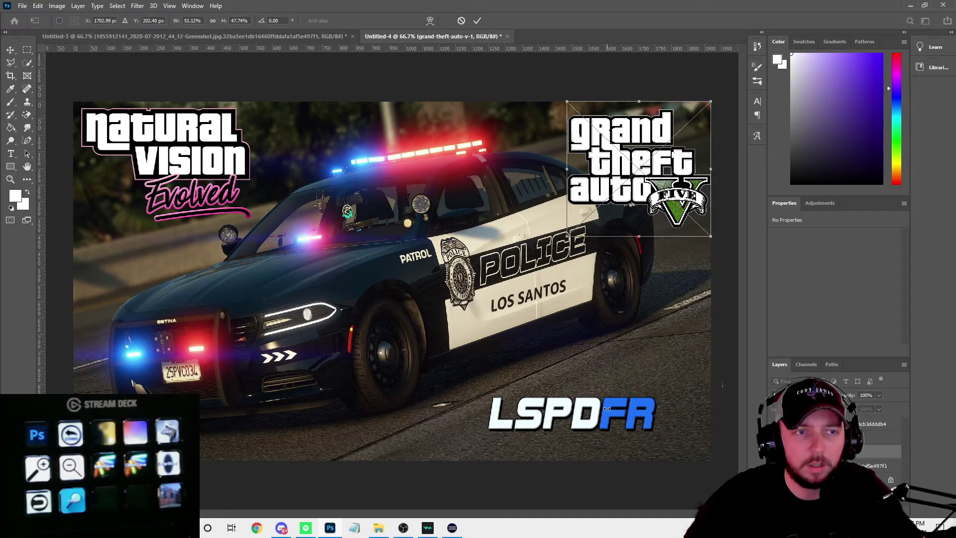
click(9, 49)
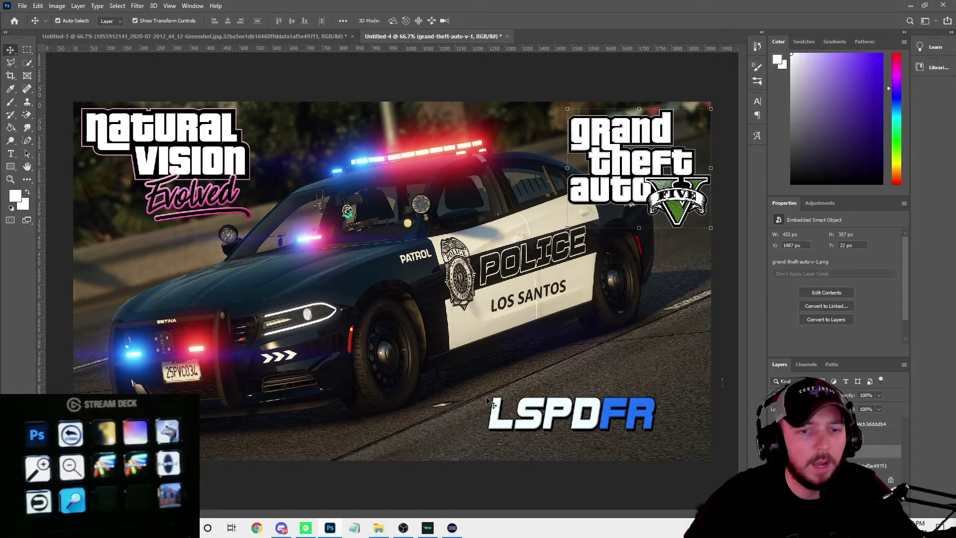
Scale the LSPDFR logo to about 66% and place it directly beneath the Grand Theft Auto V logo.
click(546, 414)
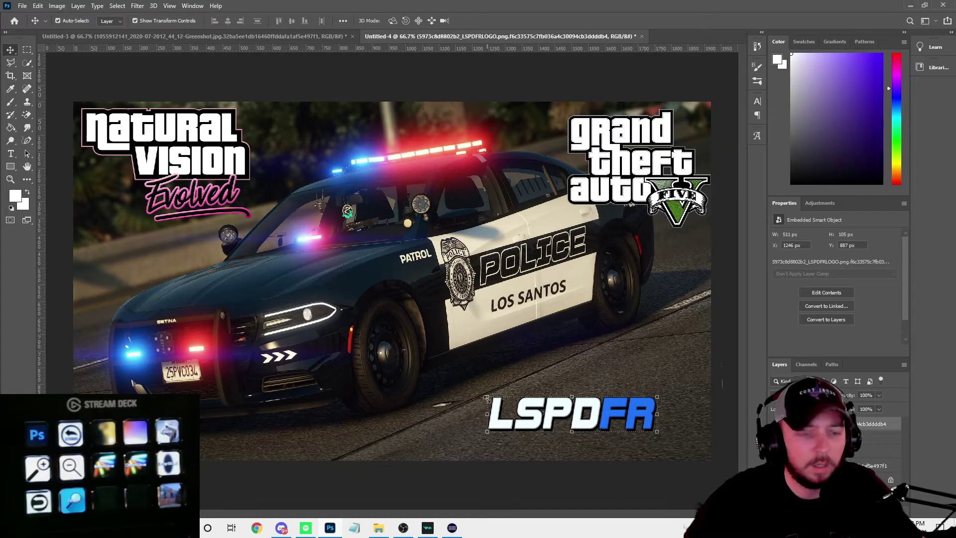
drag(487, 398, 613, 224)
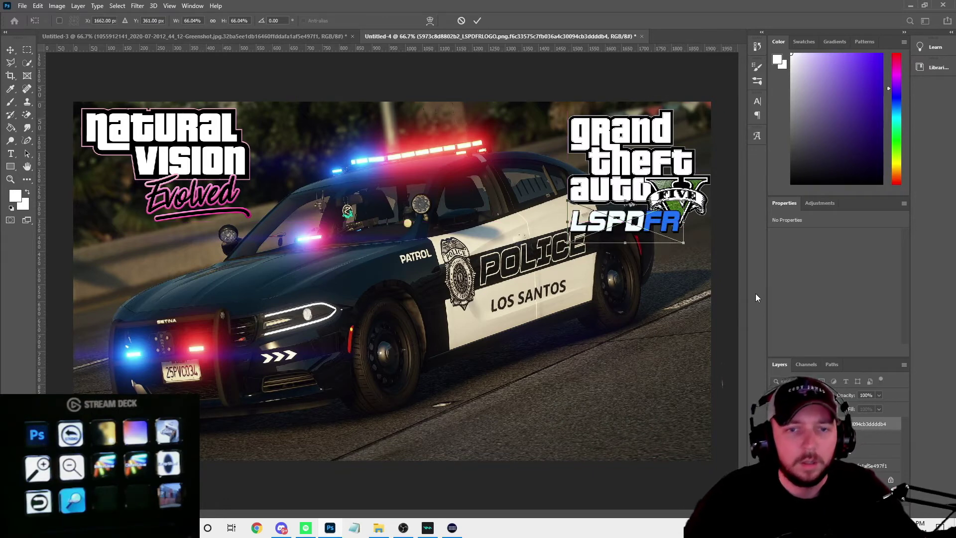
click(737, 337)
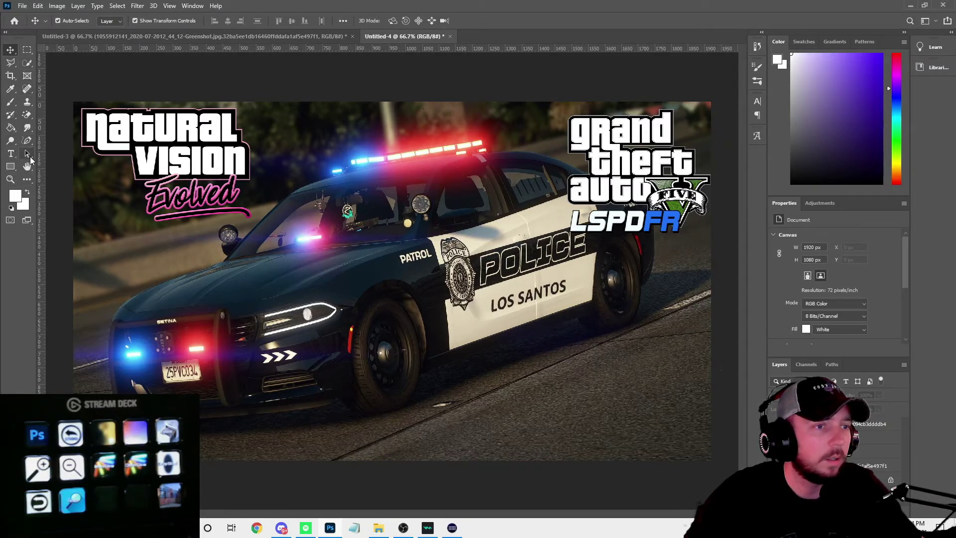
click(11, 157)
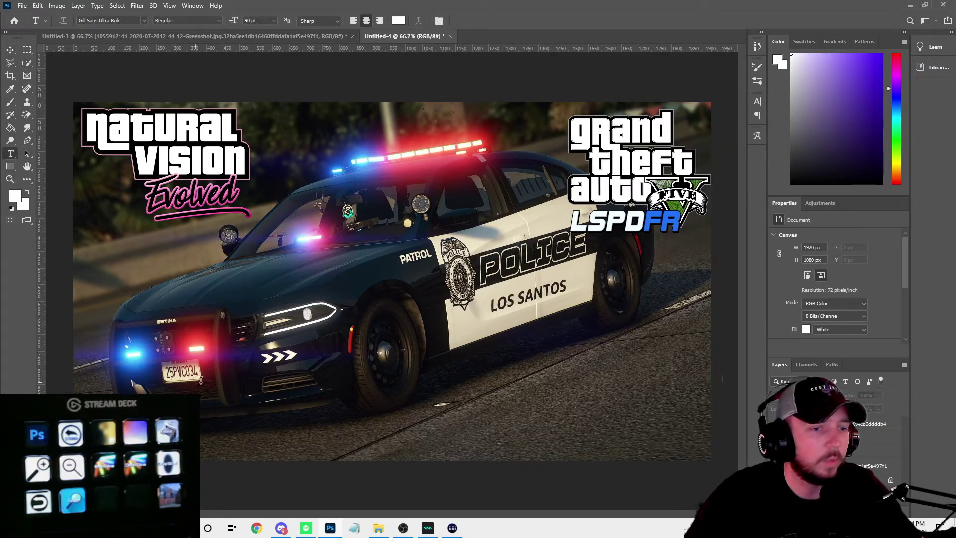
drag(226, 383, 277, 404)
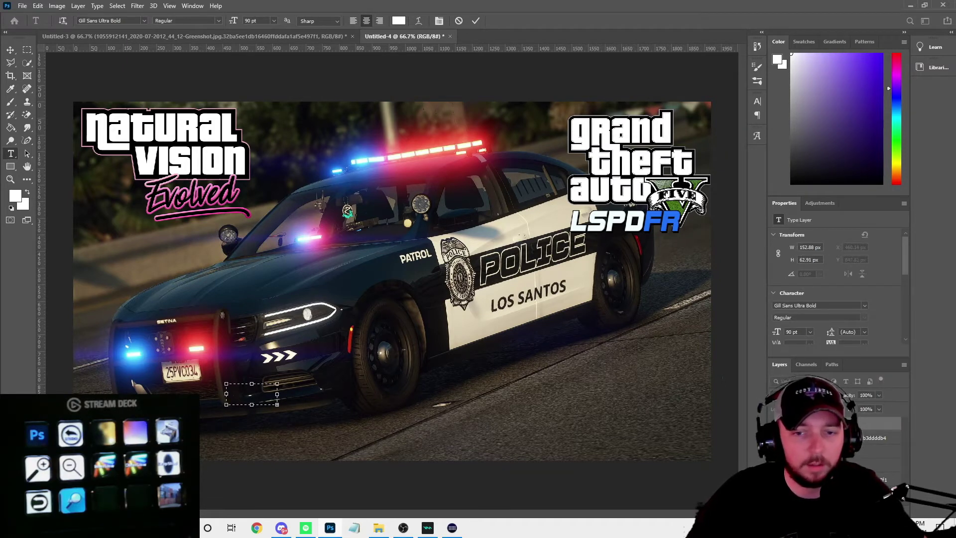
key(Escape)
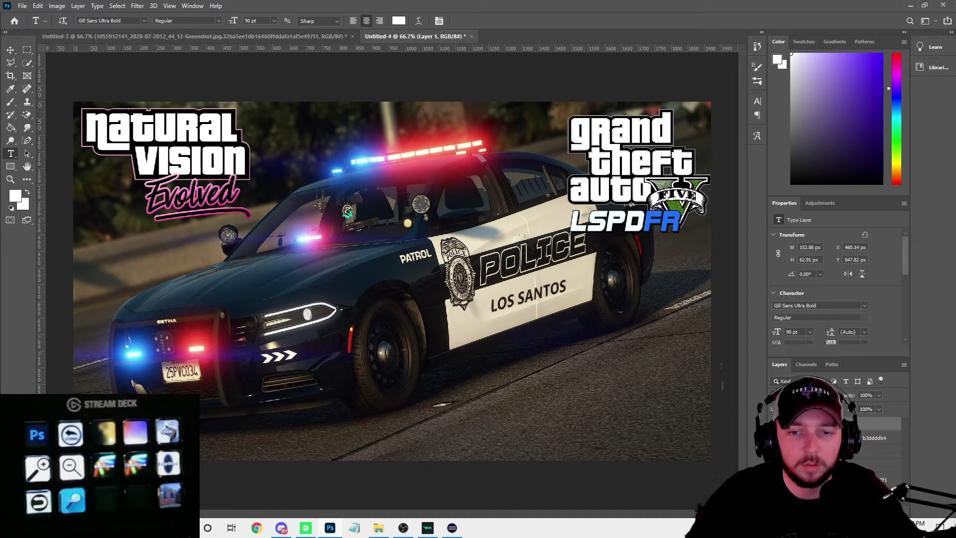
key(Delete)
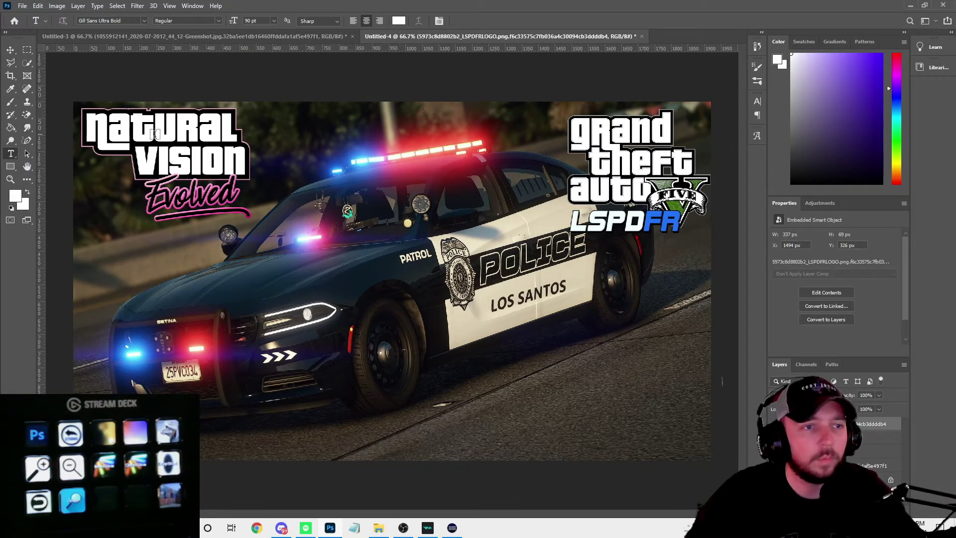
drag(722, 385, 721, 383)
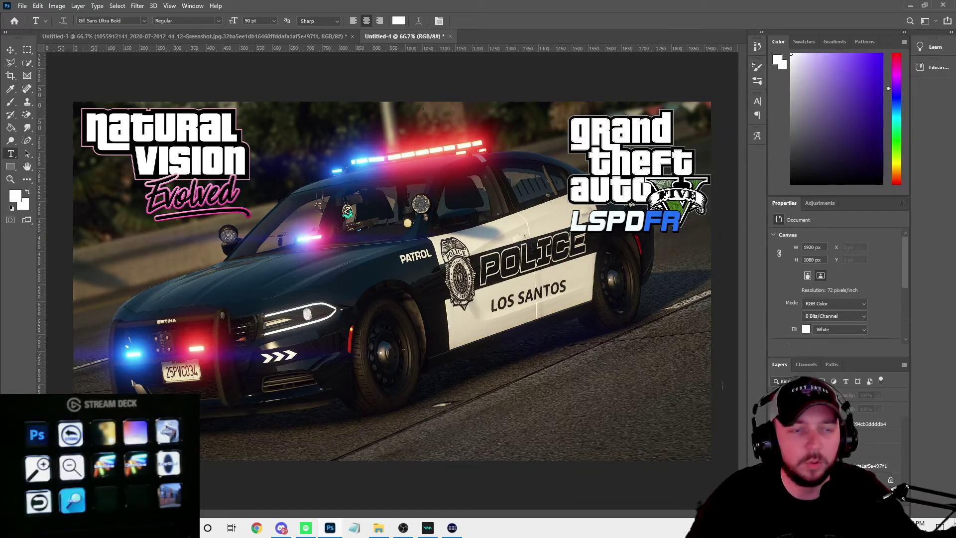
Try a magenta inner shadow at 100% opacity and 163 px size on the police car photo layer, and cancel it.
click(870, 465)
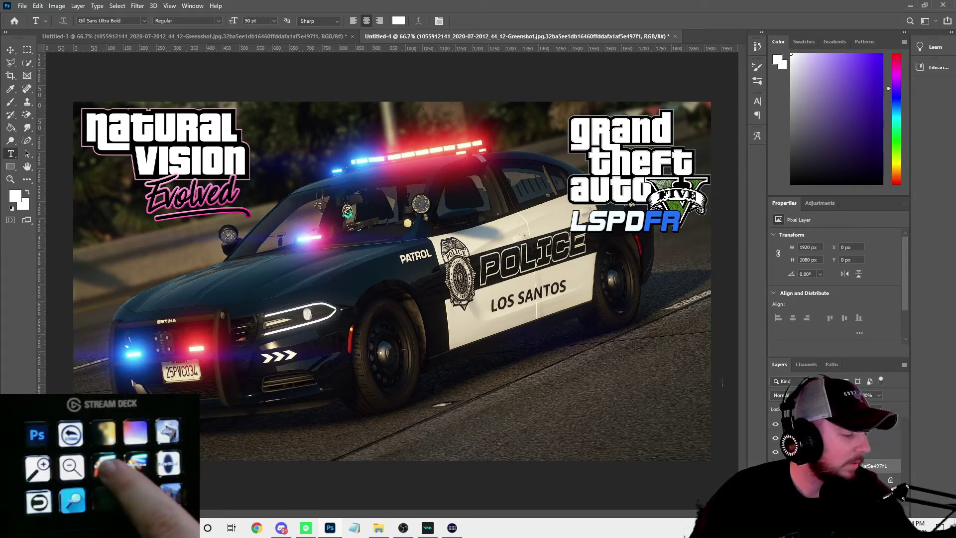
key(F2)
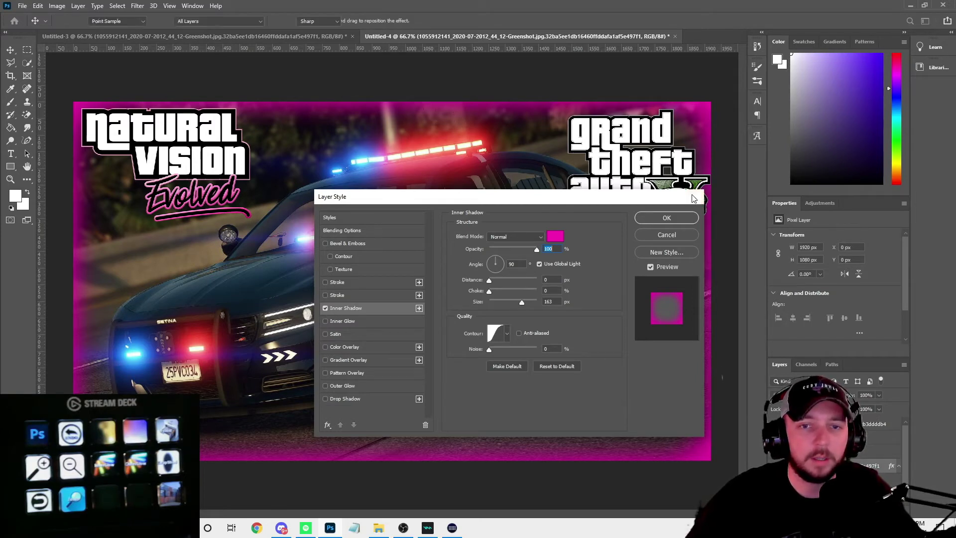
key(Escape)
key(t)
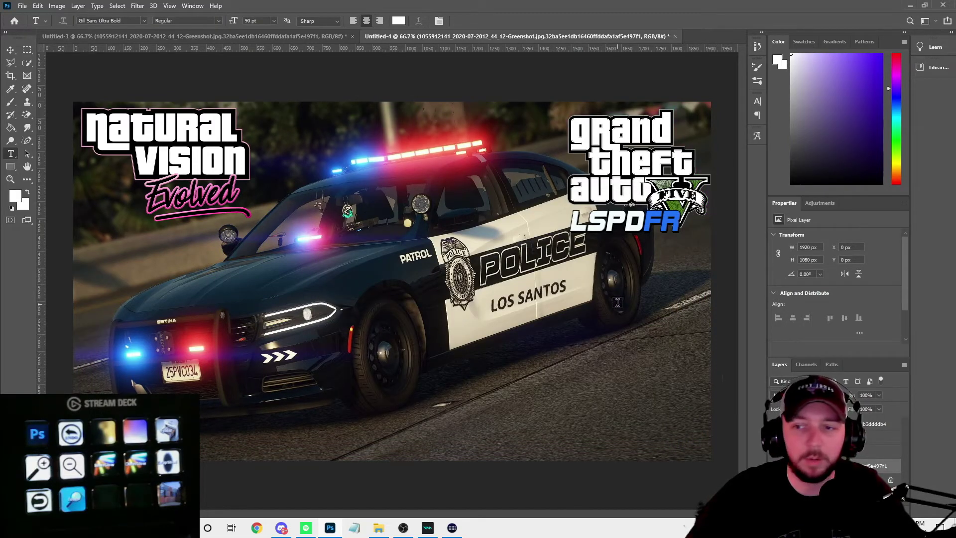
Try the inner glow and inner shadow effects in the police car photo's layer style settings, and discard them.
double_click(893, 466)
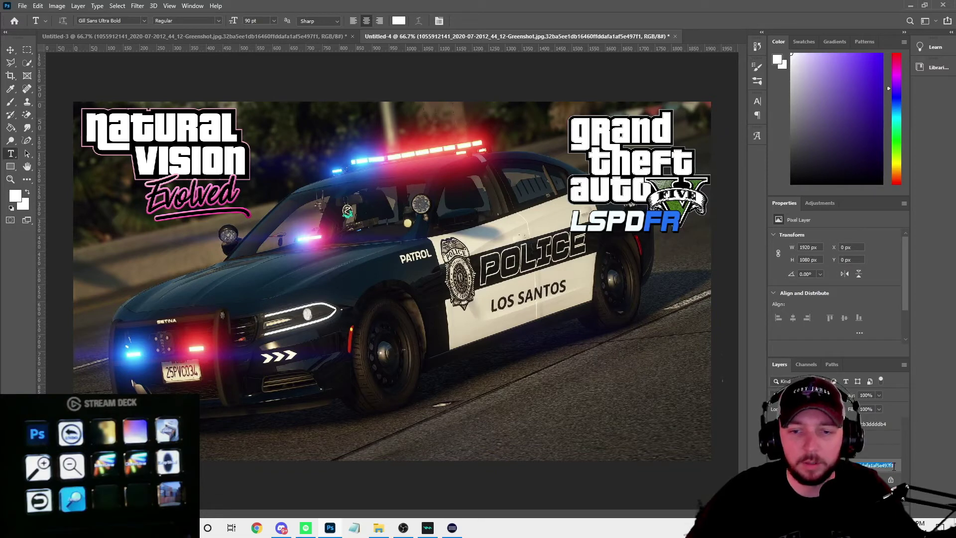
double_click(900, 468)
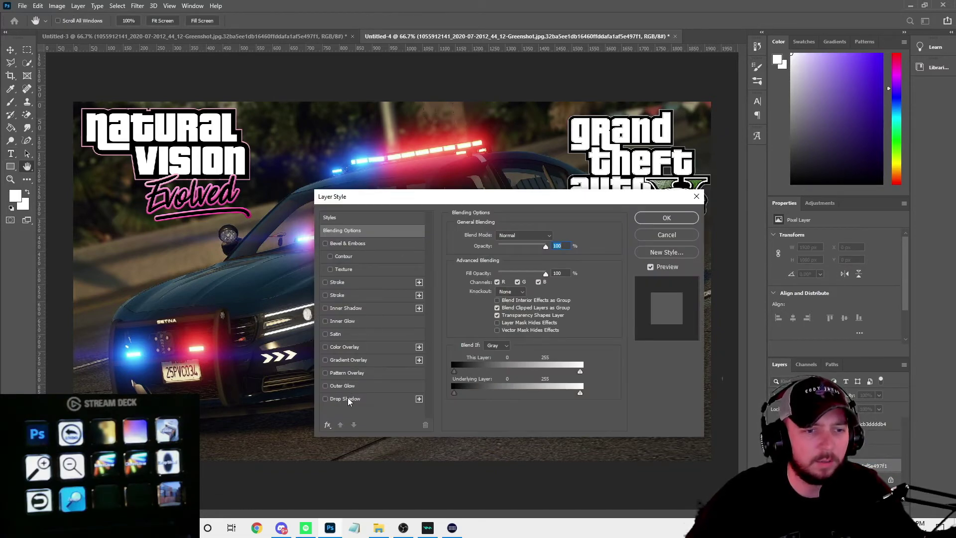
click(352, 322)
click(325, 321)
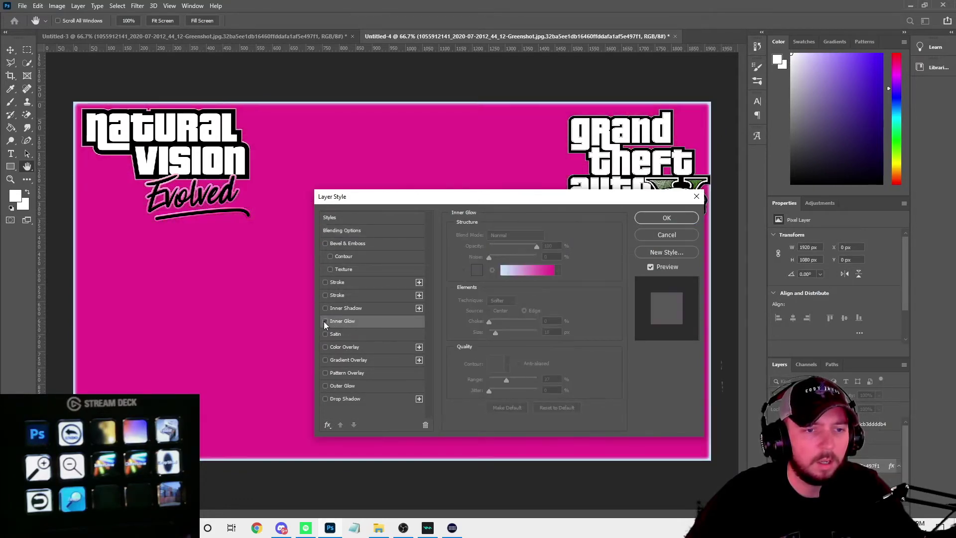
click(326, 308)
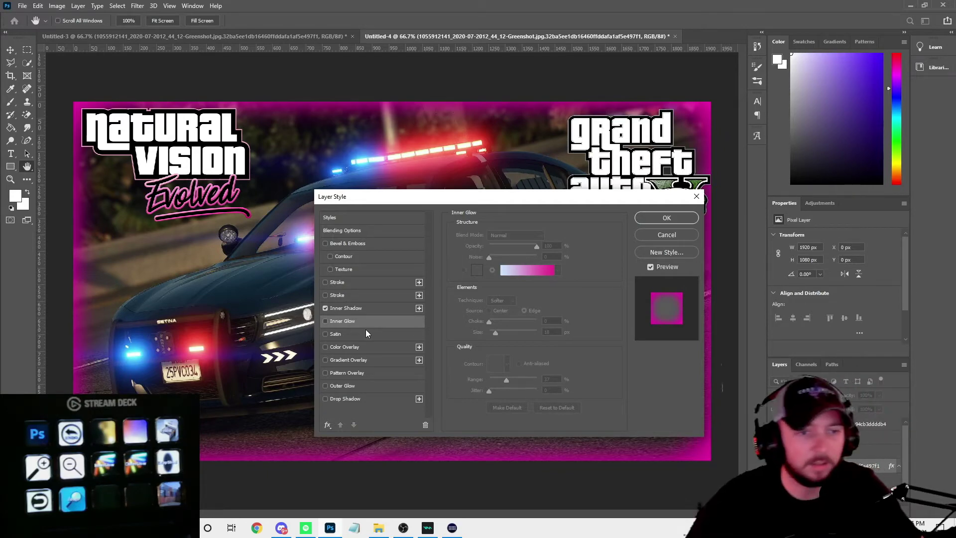
click(367, 309)
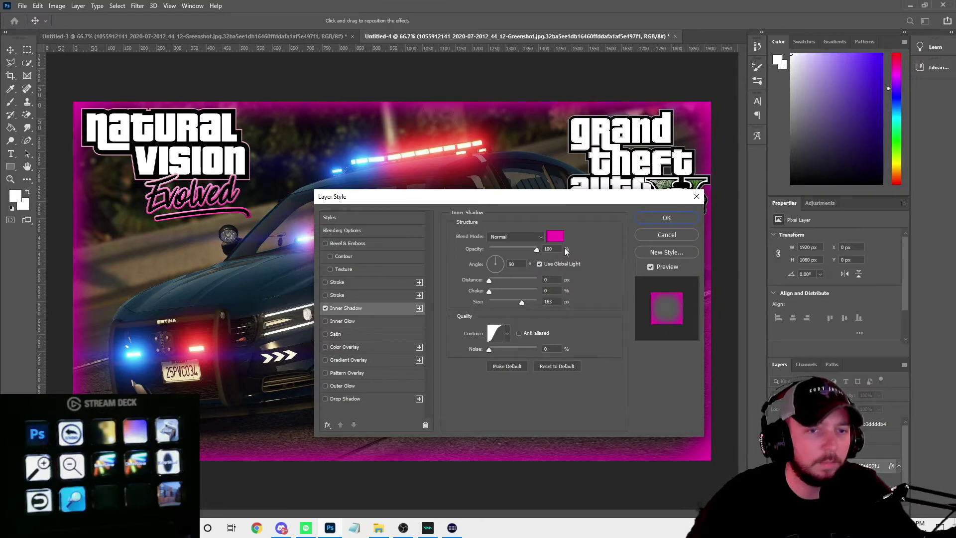
click(666, 235)
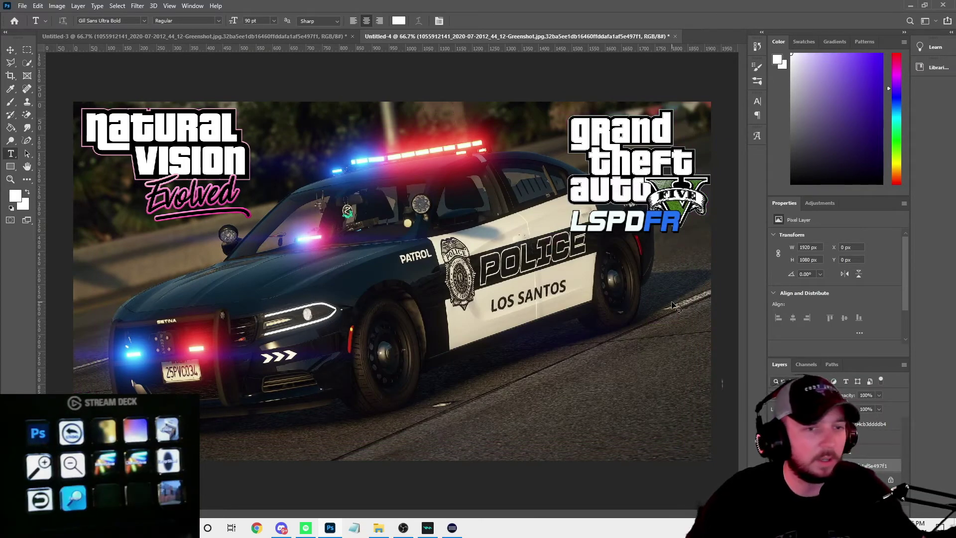
key(F2)
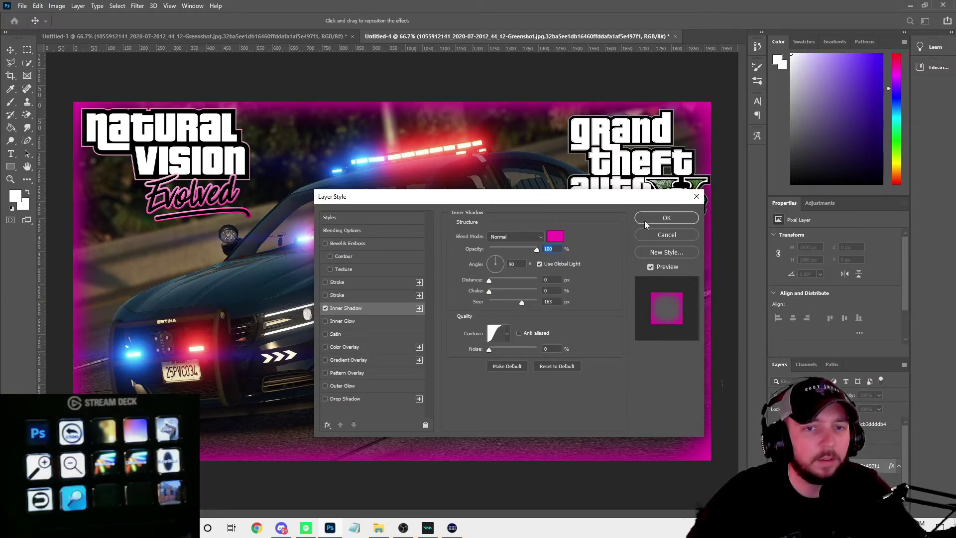
click(694, 196)
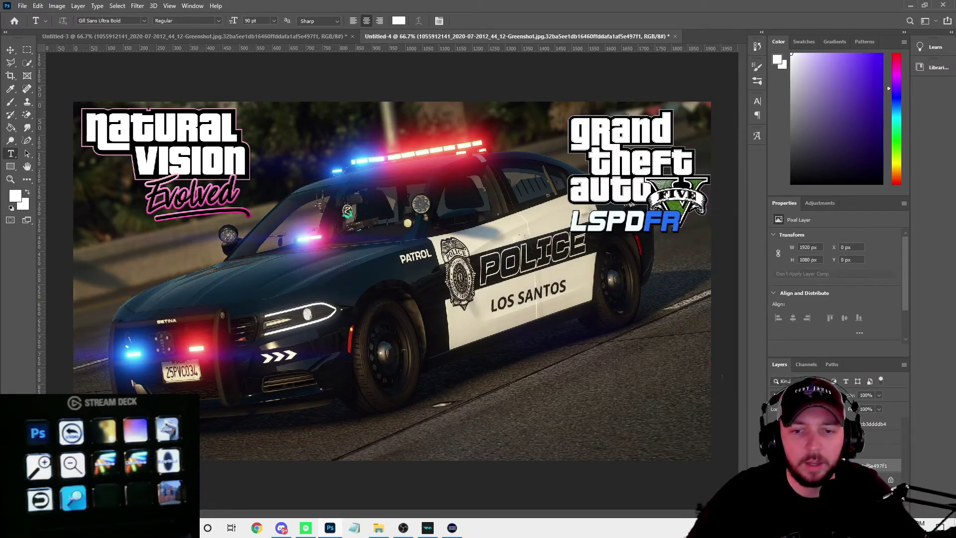
Add a black Multiply drop shadow to the Grand Theft Auto V logo with 61% opacity, 26 px distance, 24% spread and 21 px size.
click(826, 450)
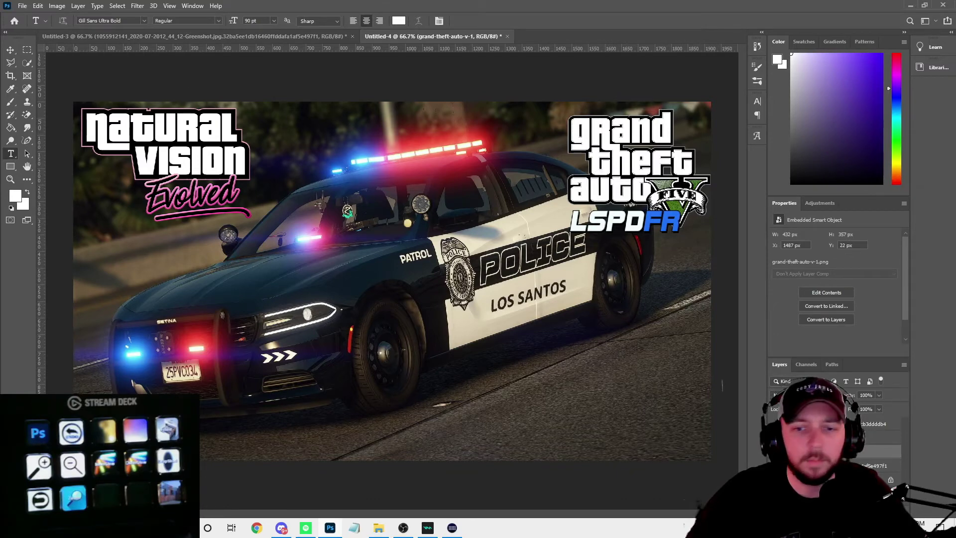
double_click(890, 451)
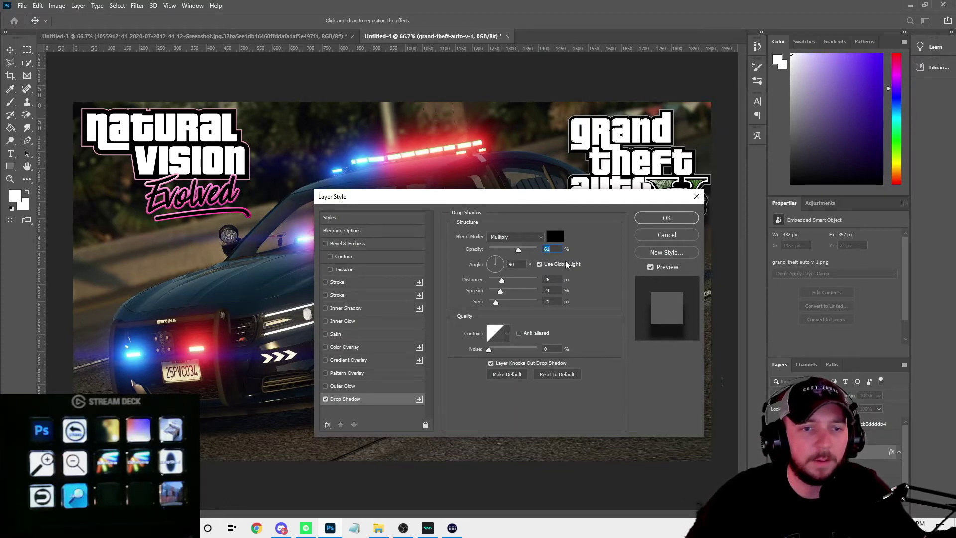
drag(602, 202, 442, 233)
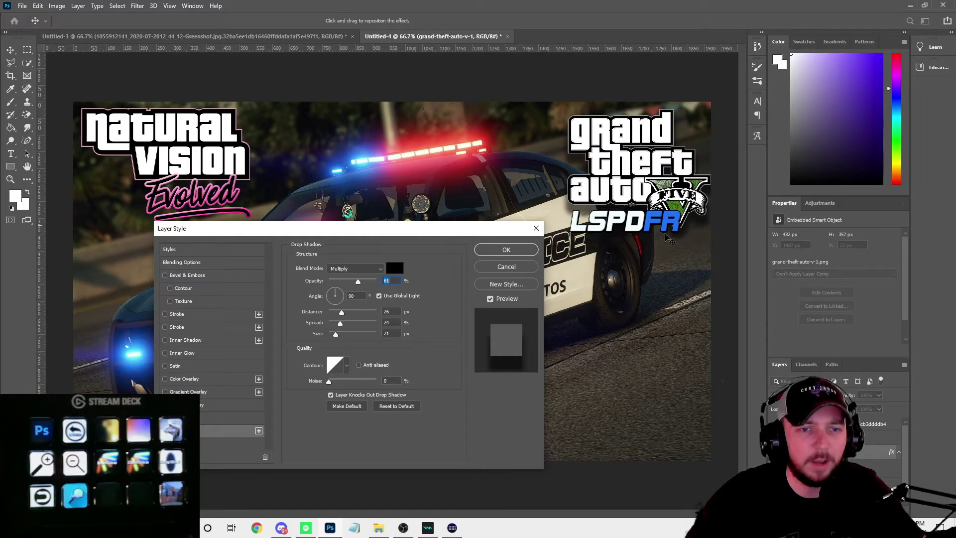
click(506, 250)
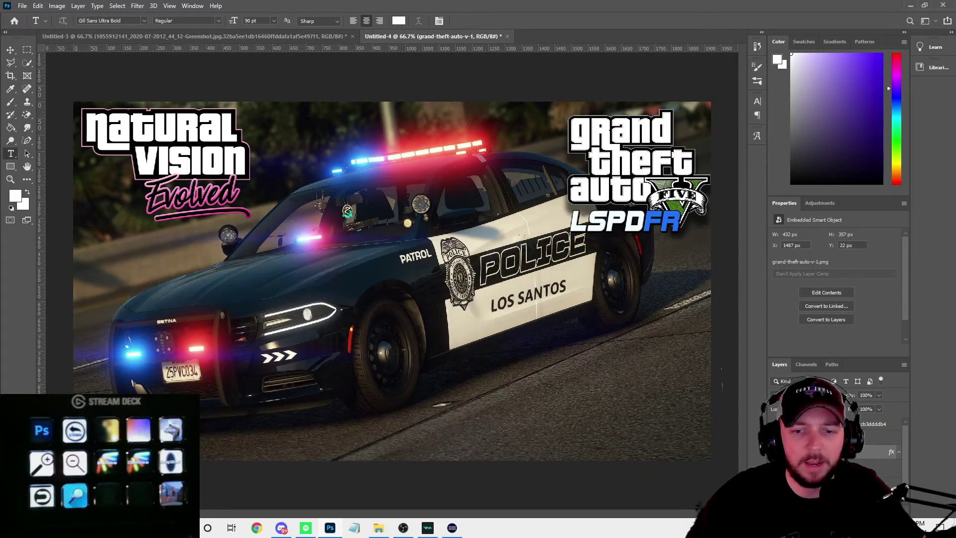
Apply a magenta inner shadow to the police car photo with Normal blending, 100% opacity and 163 px size.
click(871, 483)
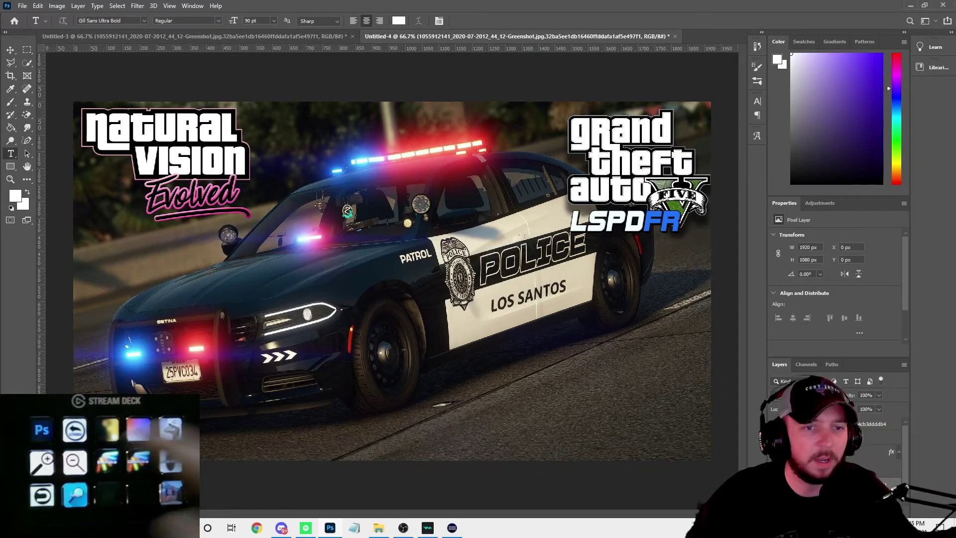
key(F2)
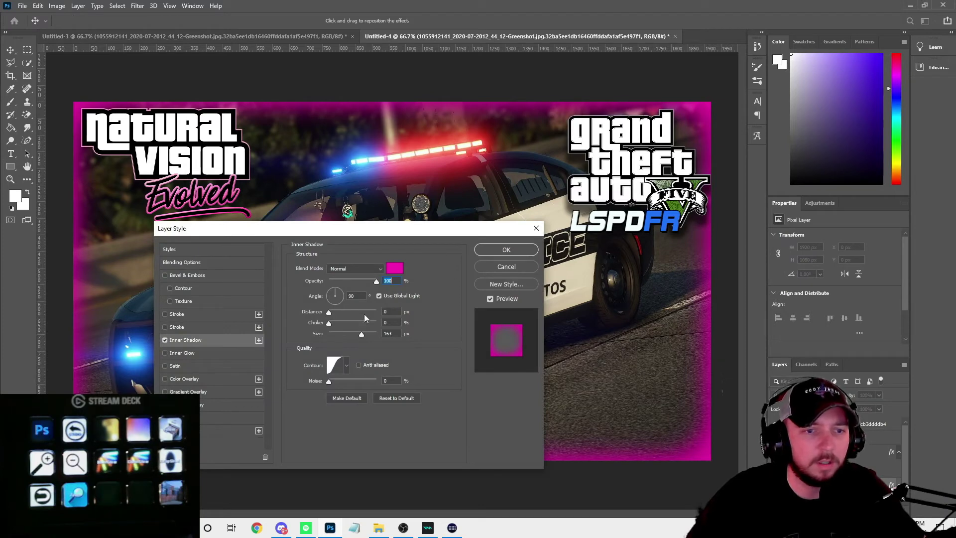
click(507, 250)
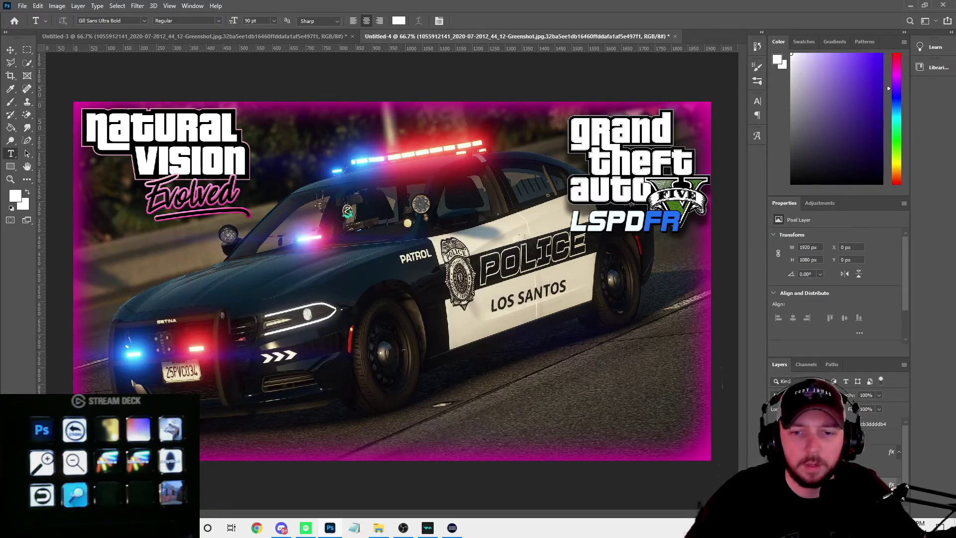
Add an outer glow to the Natural Vision Evolved logo with 61% opacity and 13 px size.
click(871, 437)
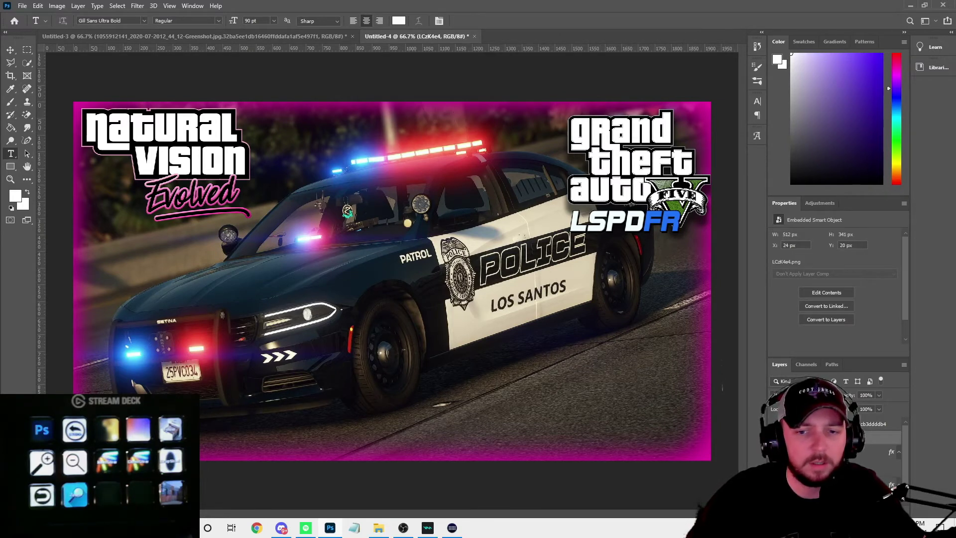
click(10, 50)
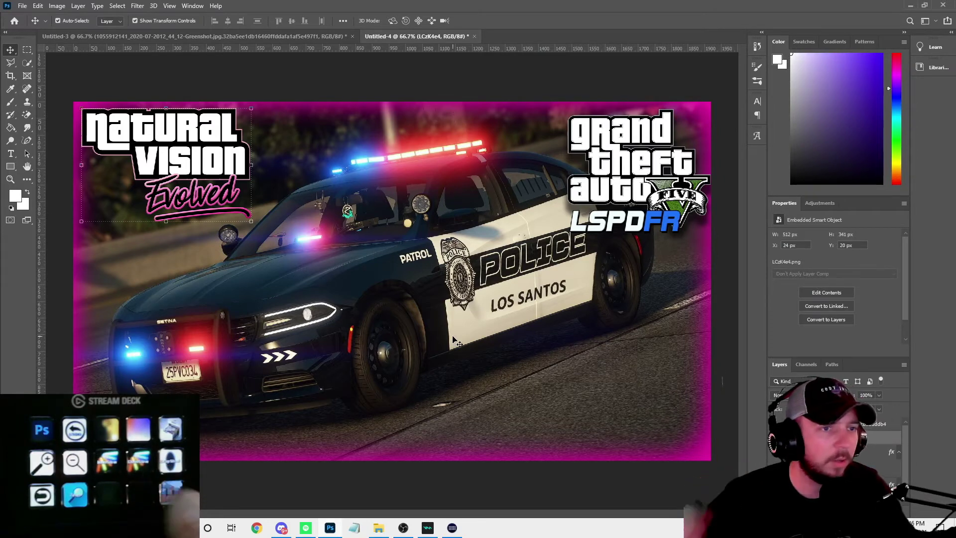
key(F2)
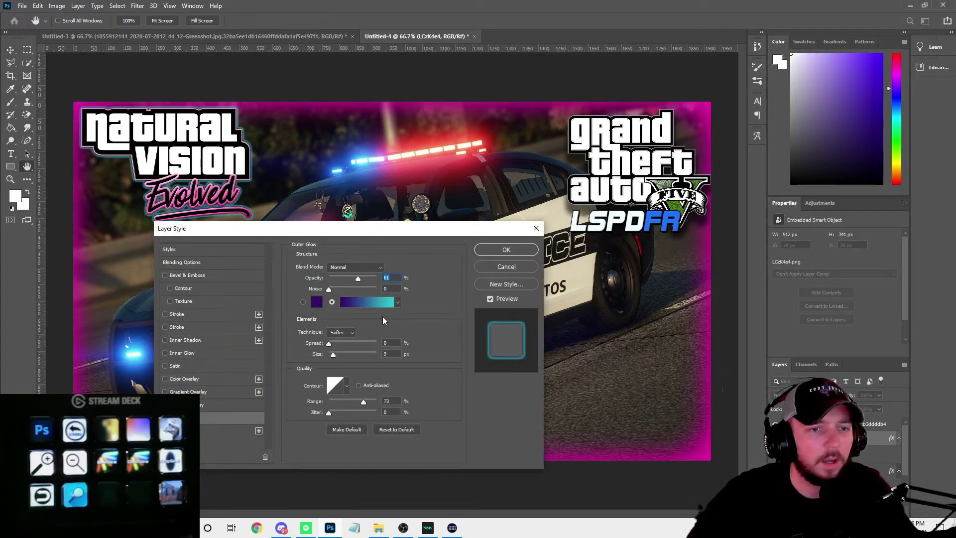
drag(333, 353, 334, 354)
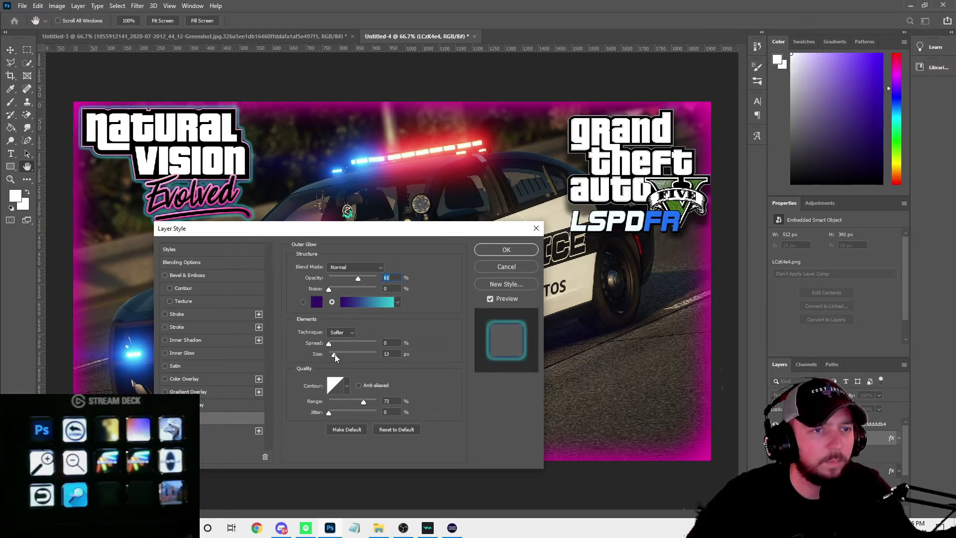
click(359, 282)
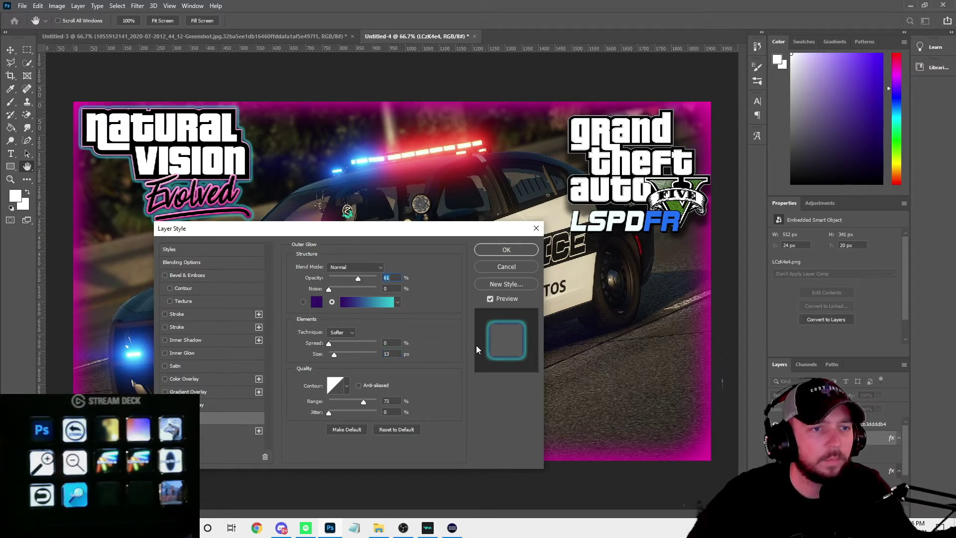
Switch the logo's outer glow to the first pink-purple gradient in the Purples group and set its size to about 8 px.
click(398, 302)
scroll(418, 398, down, 2)
click(306, 413)
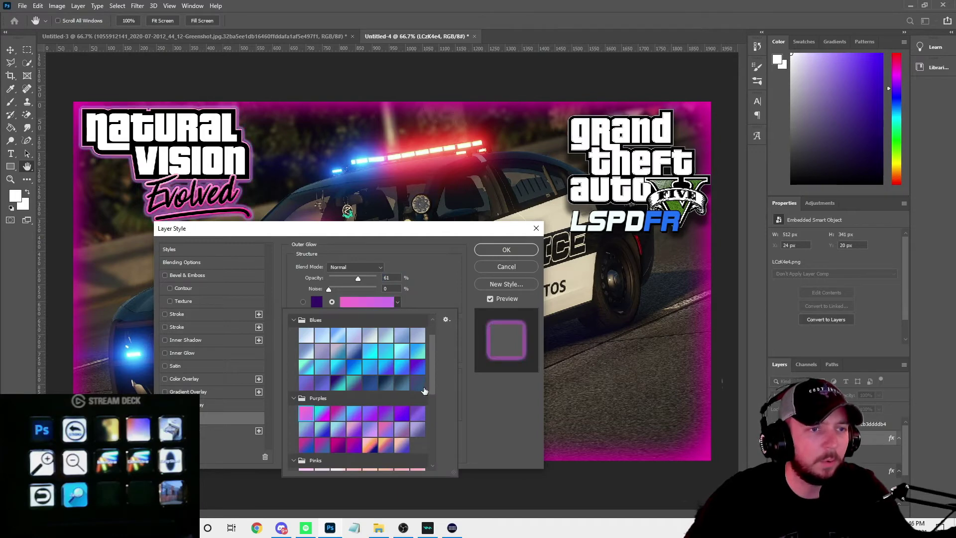
click(431, 296)
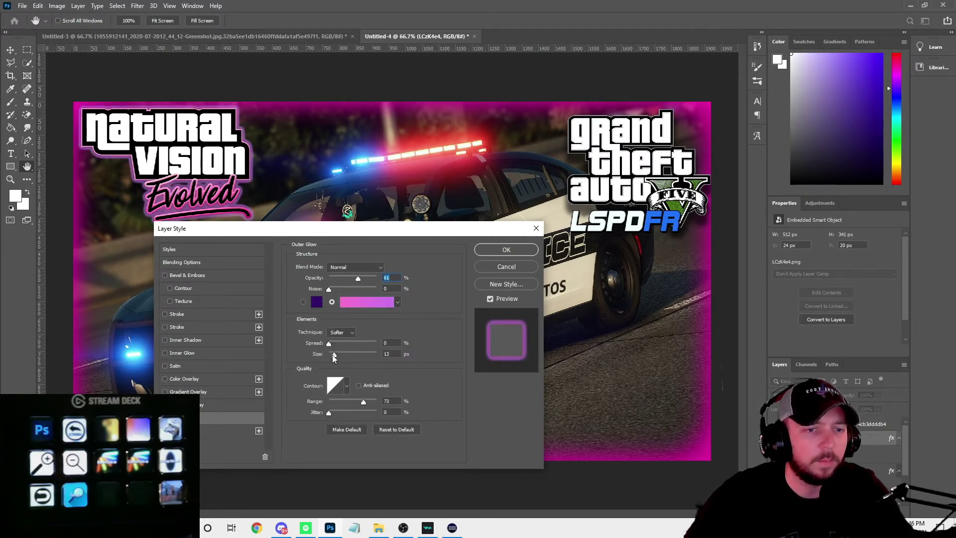
drag(332, 356, 333, 356)
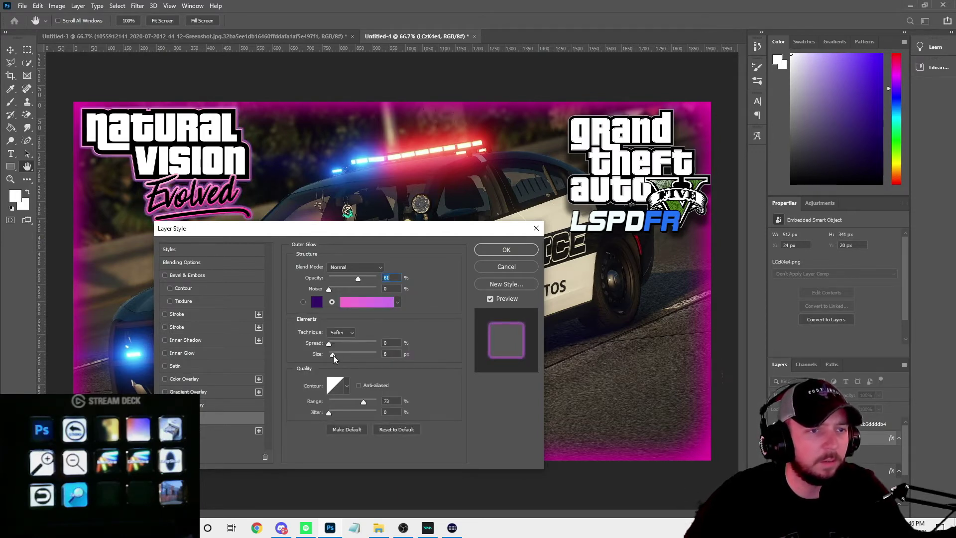
click(333, 355)
click(488, 248)
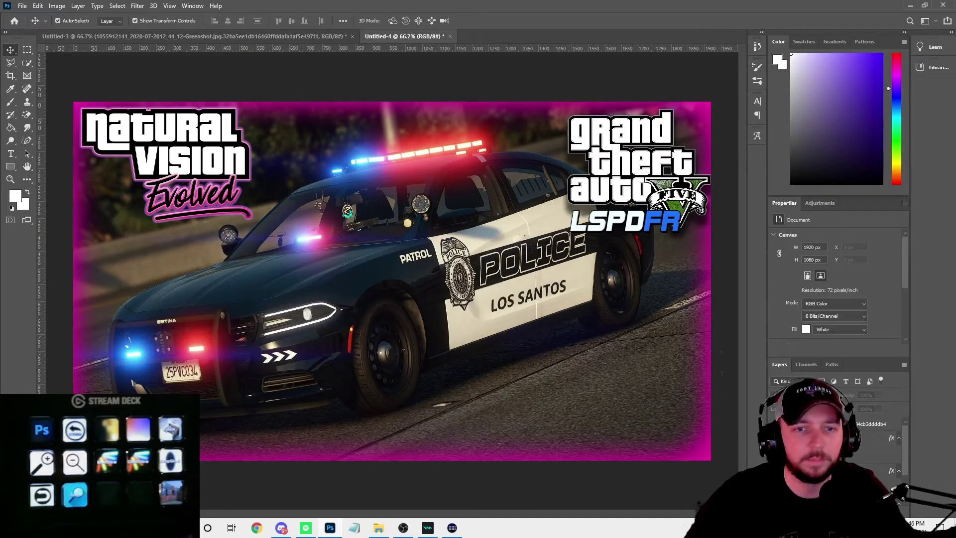
Add a black Multiply drop shadow to the LSPDFR logo with 61% opacity, 26 px distance, 24% spread and 21 px size.
click(856, 424)
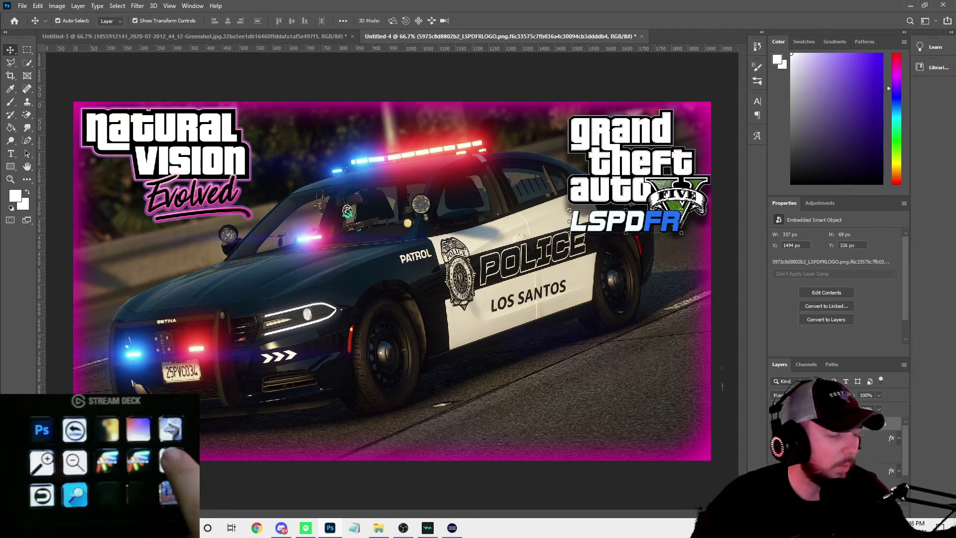
key(F2)
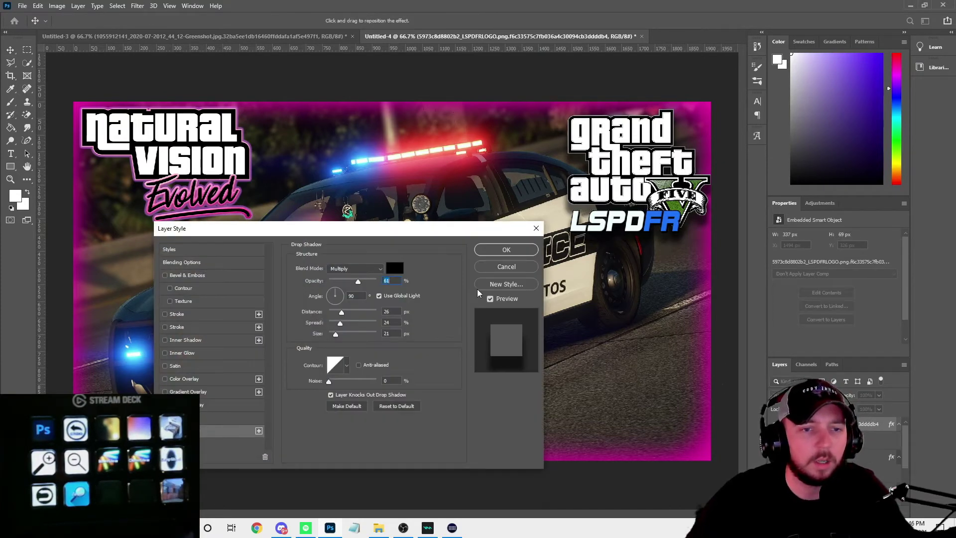
click(506, 249)
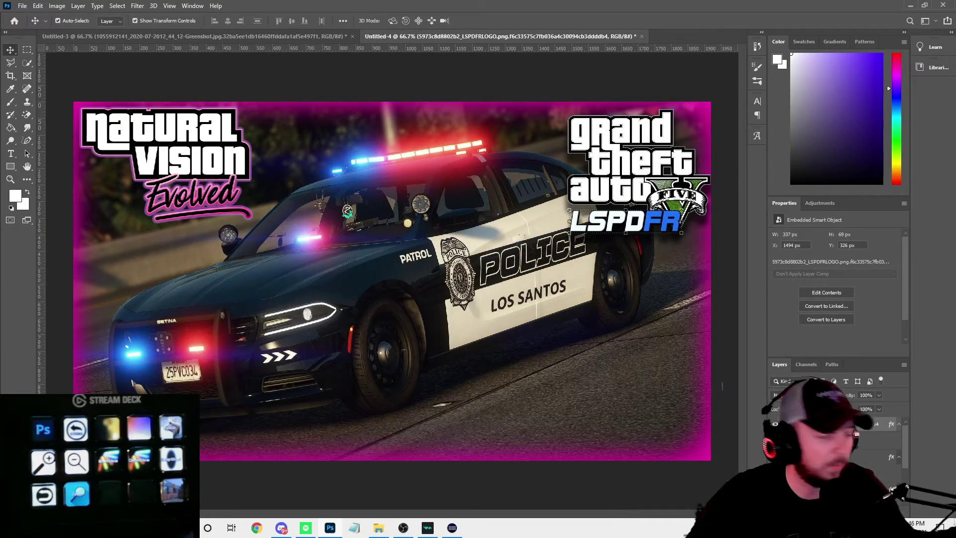
Move the LSPDFR logo from below the Grand Theft Auto V logo to the bottom-right corner of the thumbnail.
key(F3)
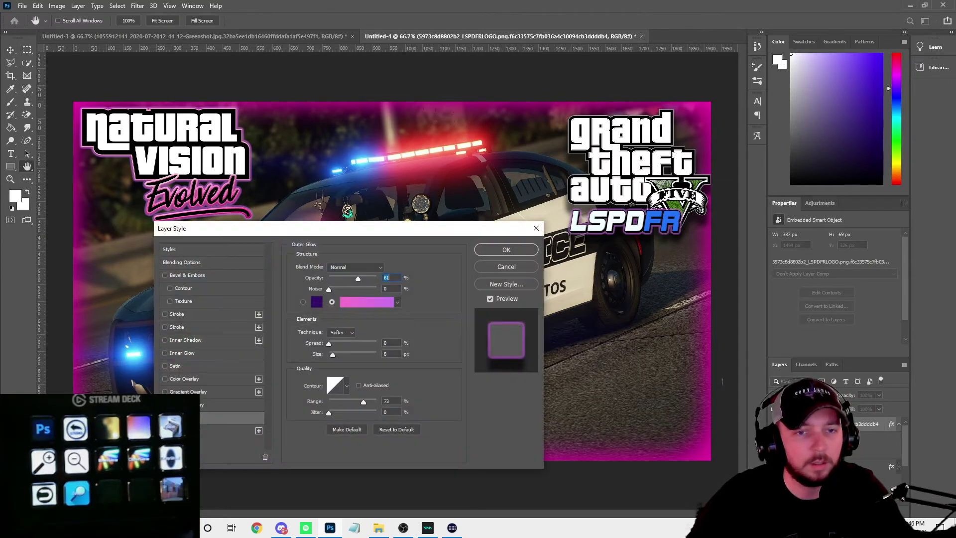
click(536, 229)
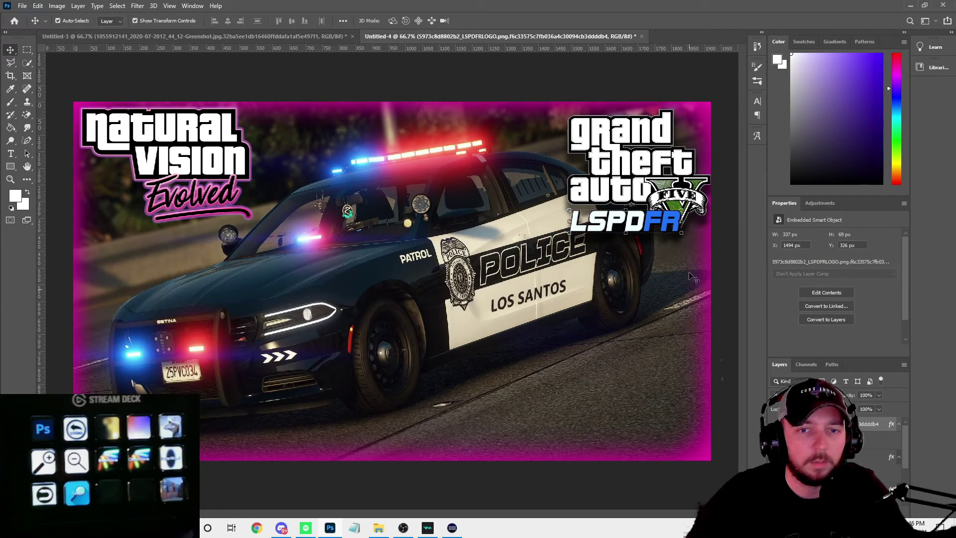
drag(630, 272, 638, 484)
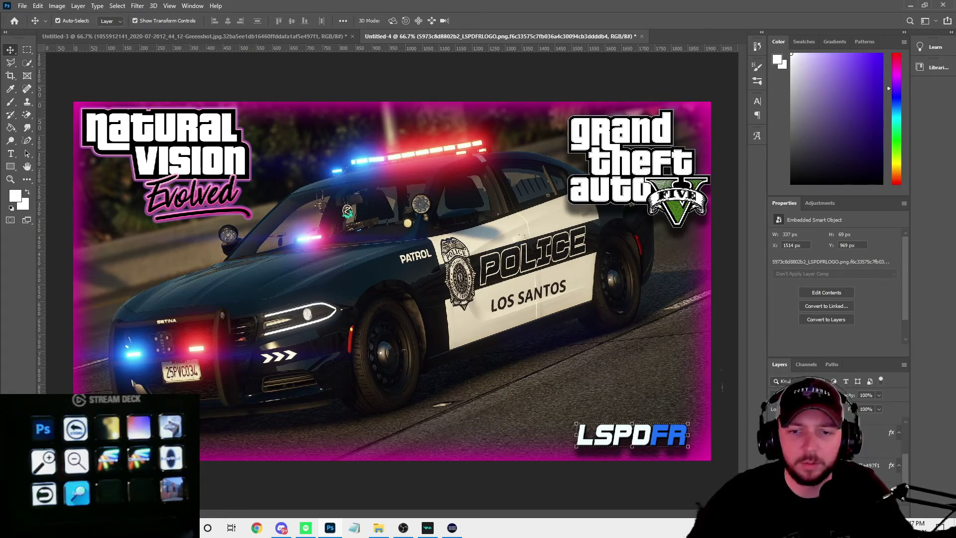
Apply a Gaussian Blur with a radius of 3.2 pixels to the police car photo layer.
click(551, 406)
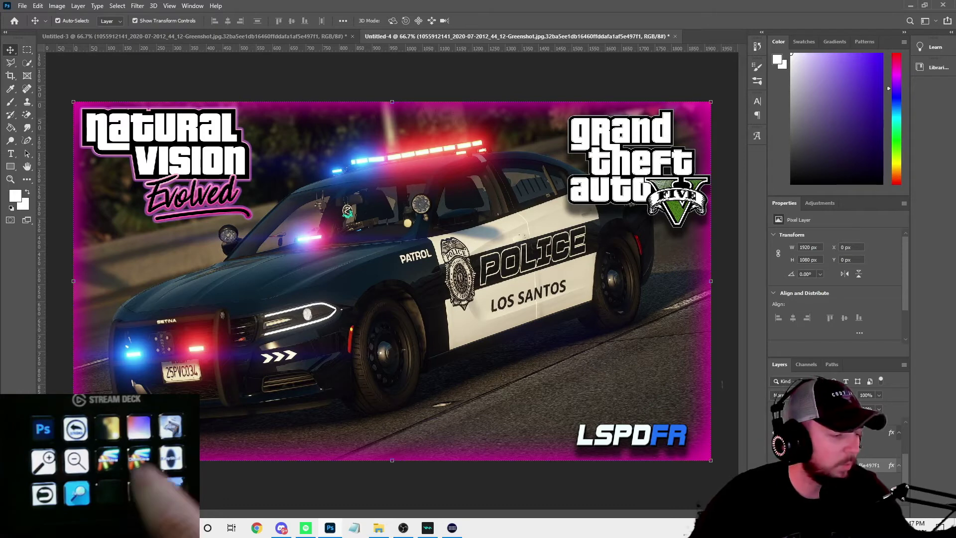
key(ctrl+alt+f)
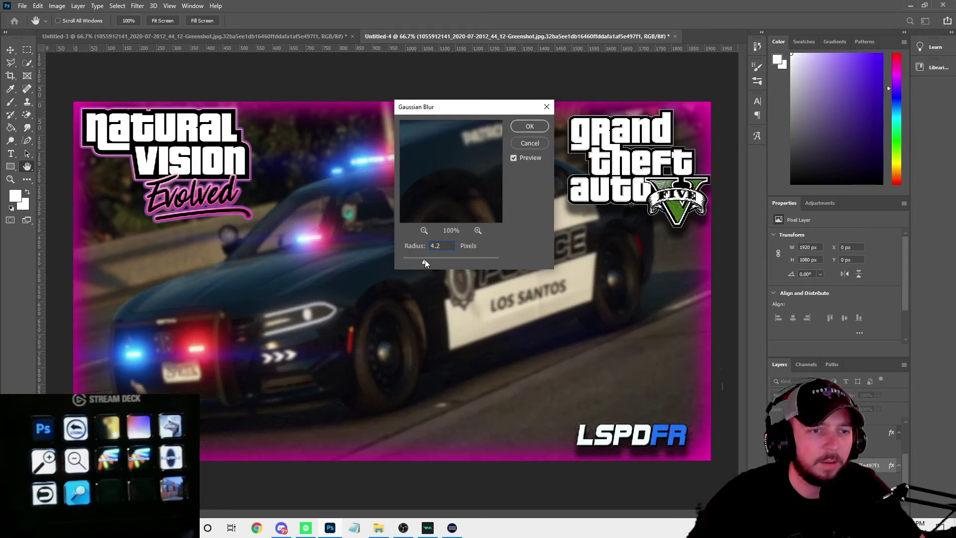
drag(424, 259, 419, 260)
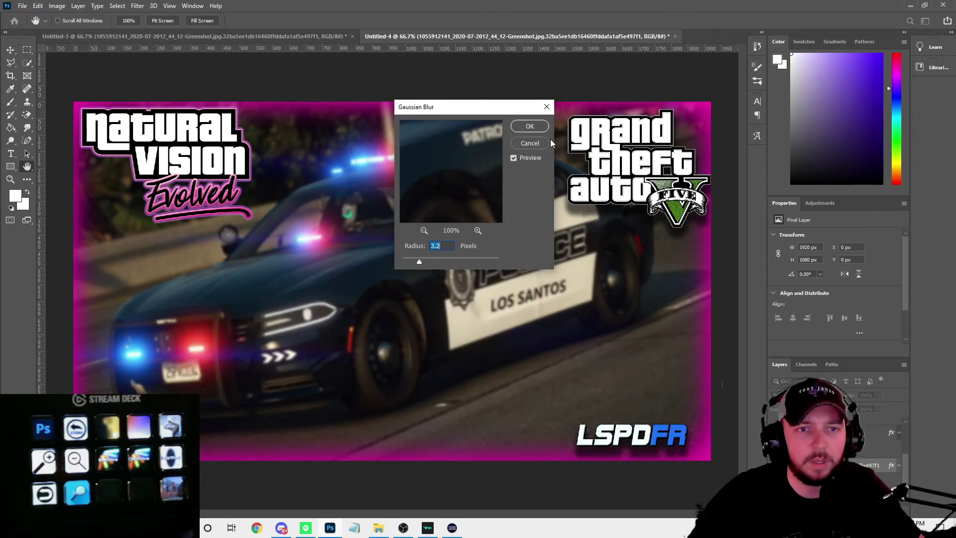
click(531, 124)
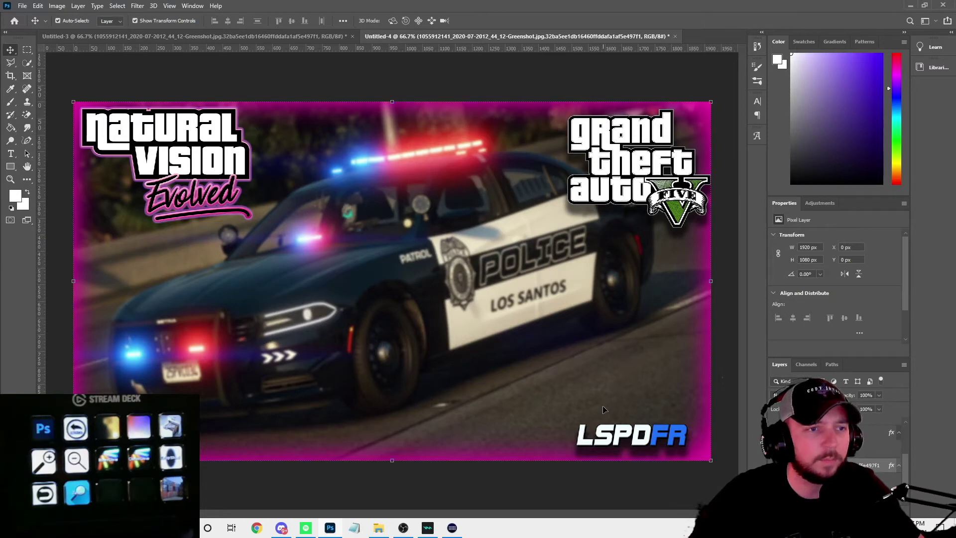